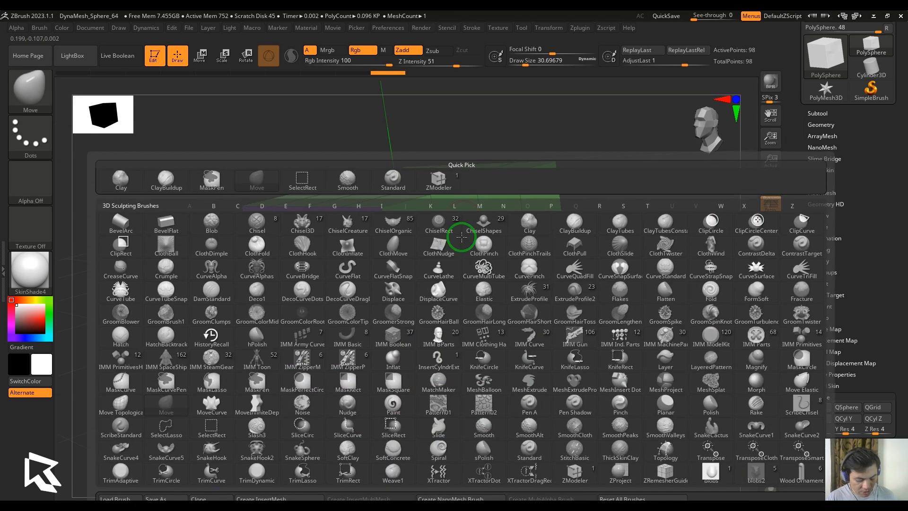
Activate the ZModeler brush and set its polygon action to Crease
key(z)
key(m)
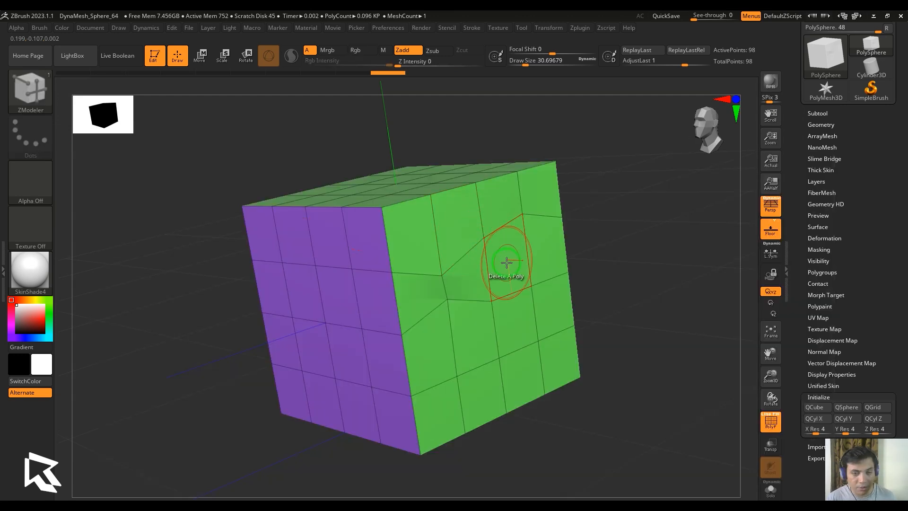
key(space)
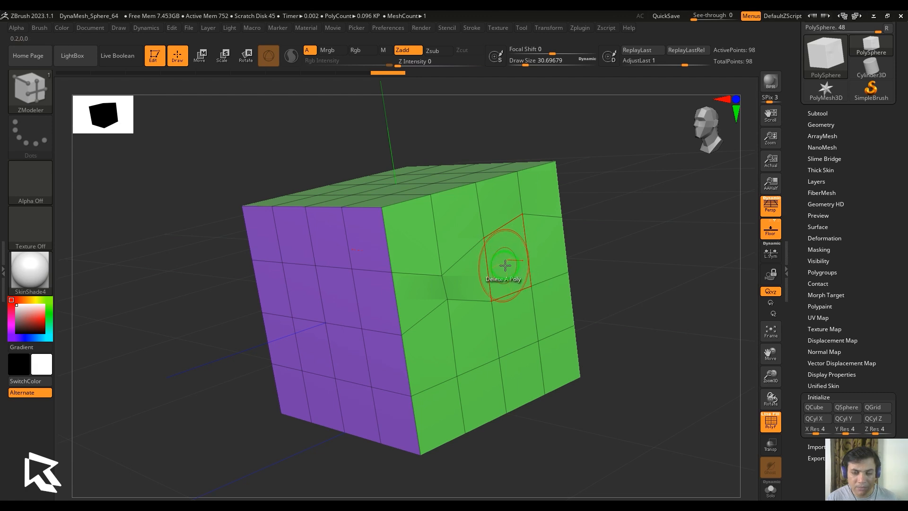
key(space)
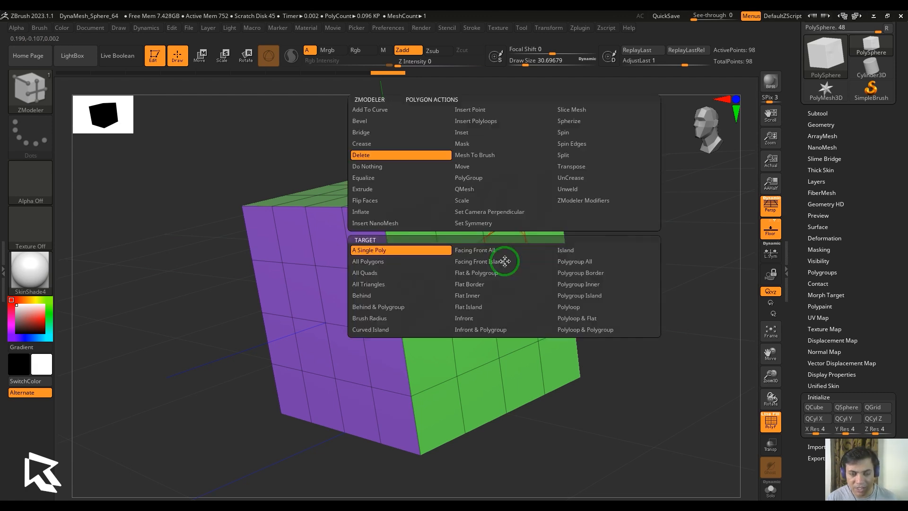
key(space)
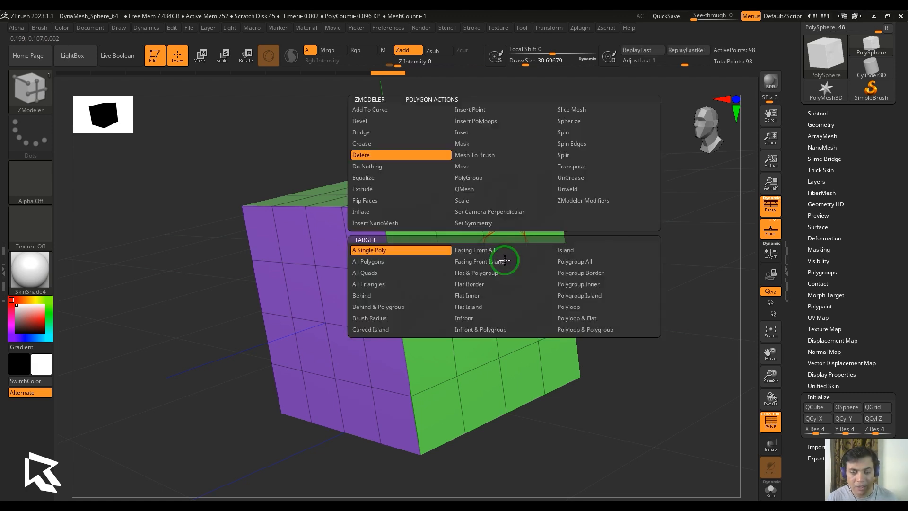
click(393, 145)
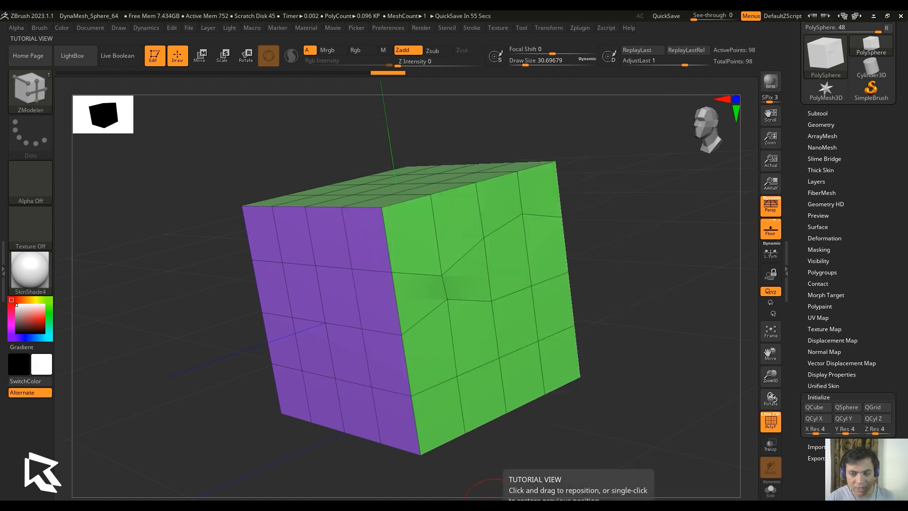
Preview the uncreased cube with Dynamic Subdiv on and the polyframe hidden, and restore the unsmoothed polyframe display
drag(650, 341, 653, 335)
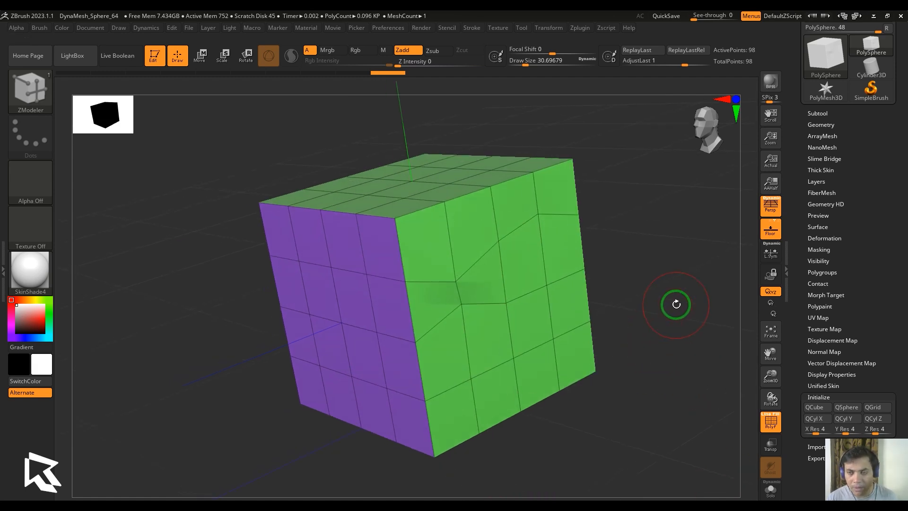
click(832, 124)
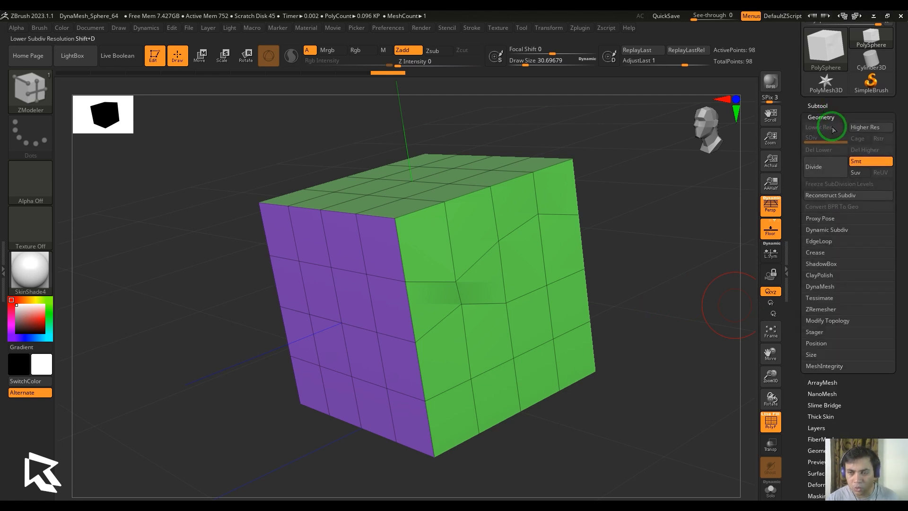
click(831, 230)
click(828, 241)
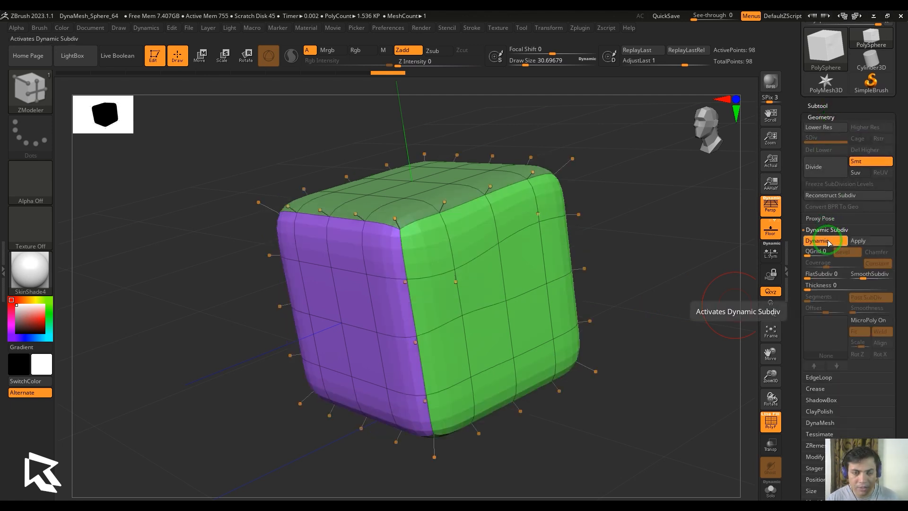
key(shift+f)
drag(691, 297, 638, 267)
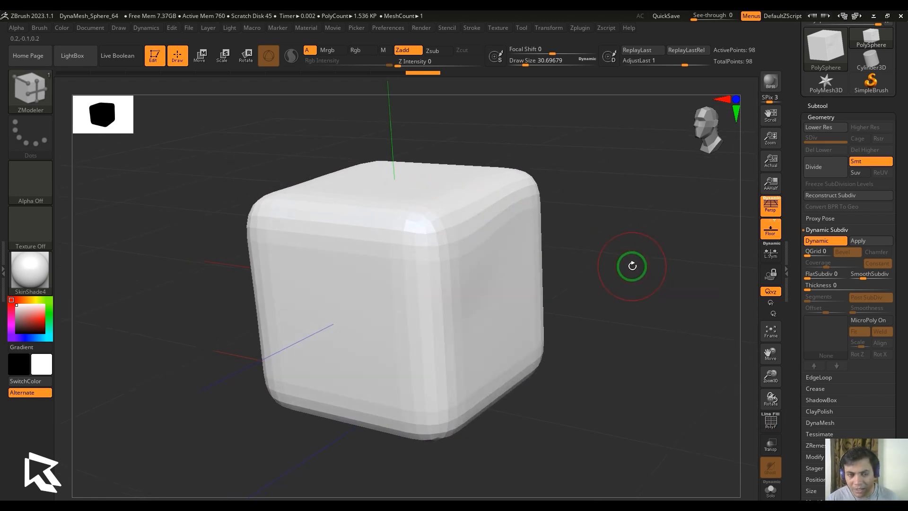
click(824, 241)
mouse_move(608, 269)
mouse_down()
mouse_move(639, 260)
mouse_move(604, 274)
mouse_up()
key(shift+f)
Insert single edge loops tight against the borders of the purple side and along the top edge of the green side
key(space)
click(401, 213)
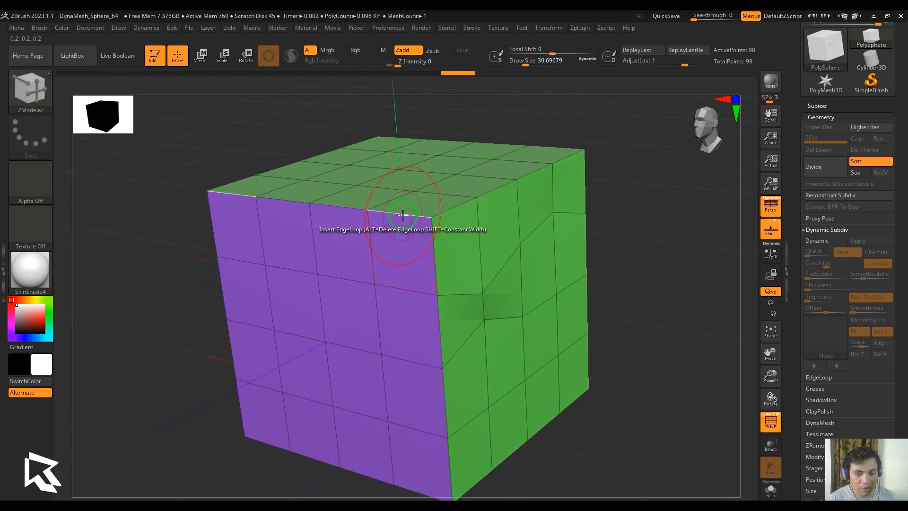
click(411, 218)
drag(411, 218, 432, 221)
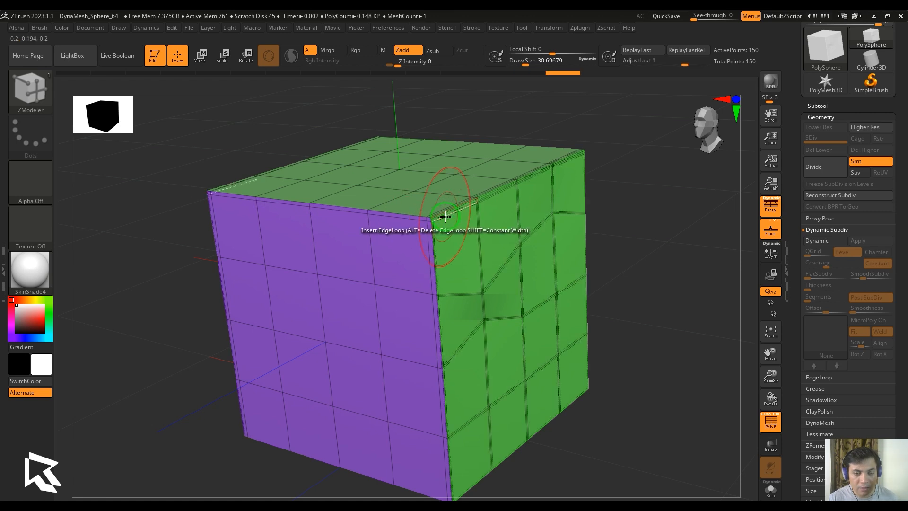
ctrl+right_drag(448, 231, 480, 213)
drag(440, 214, 428, 227)
ctrl+right_drag(717, 383, 709, 355)
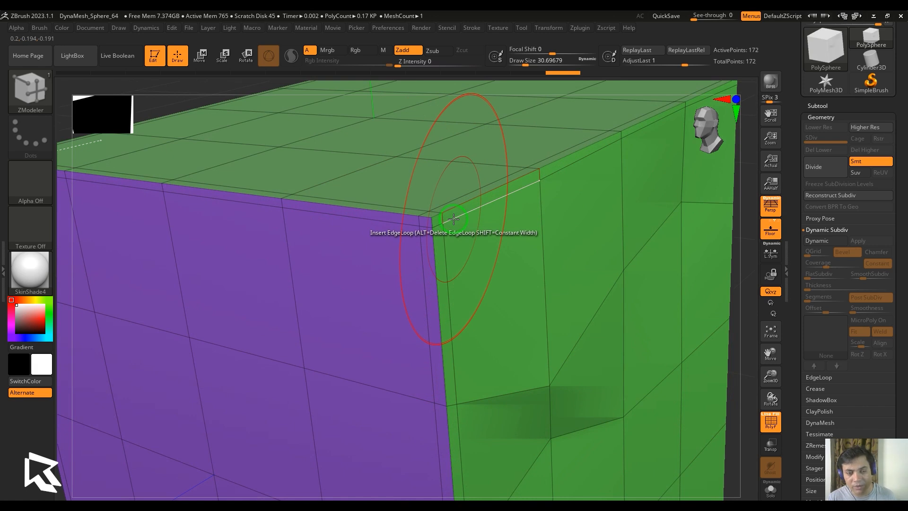
Examine how the added edge loops hold the cube's corners under Dynamic Subdiv without polyframe, and switch back to the base mesh
key(f)
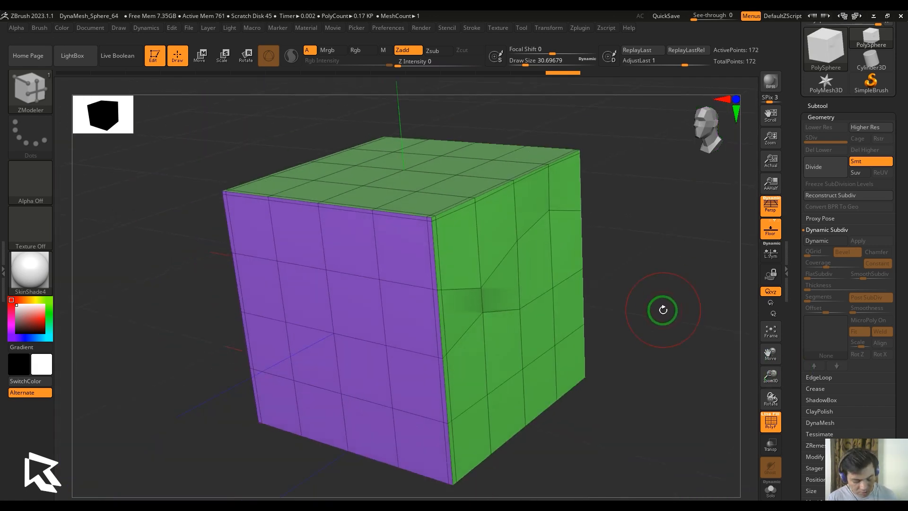
key(shift+f)
click(827, 241)
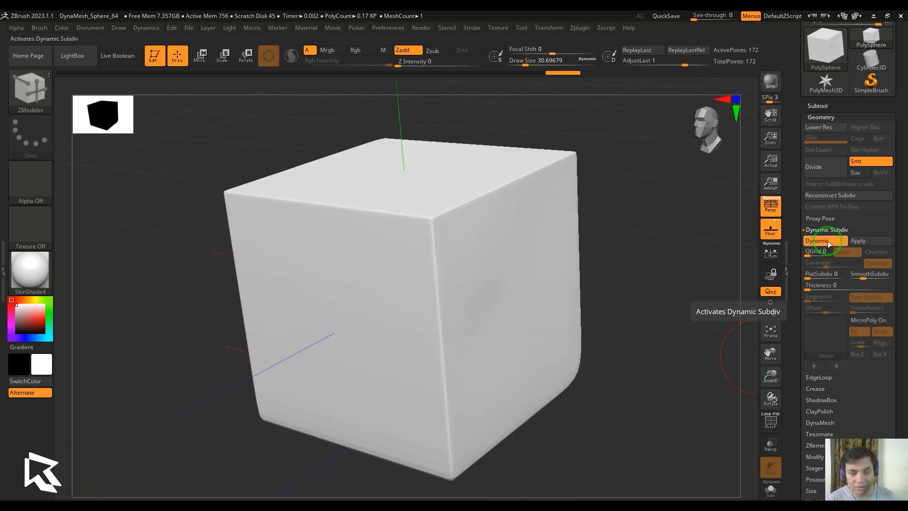
drag(660, 357, 407, 333)
drag(624, 359, 665, 482)
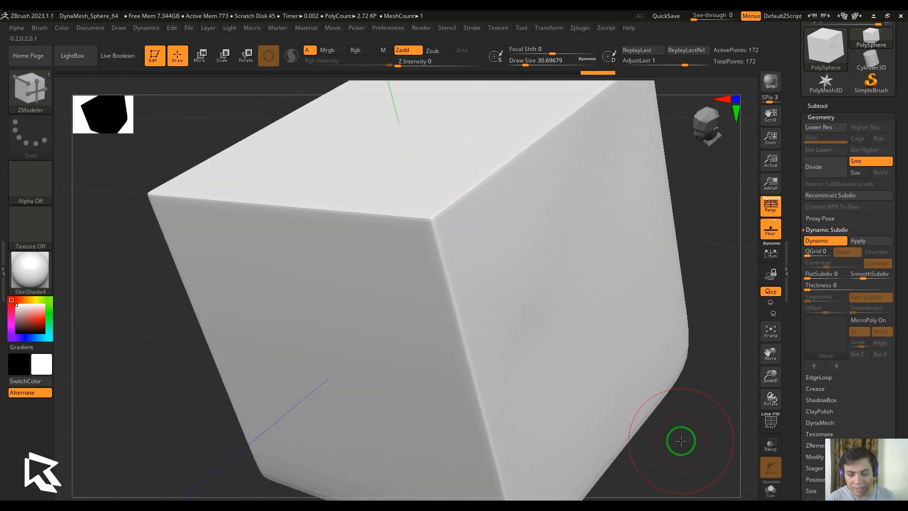
alt+drag(681, 440, 680, 387)
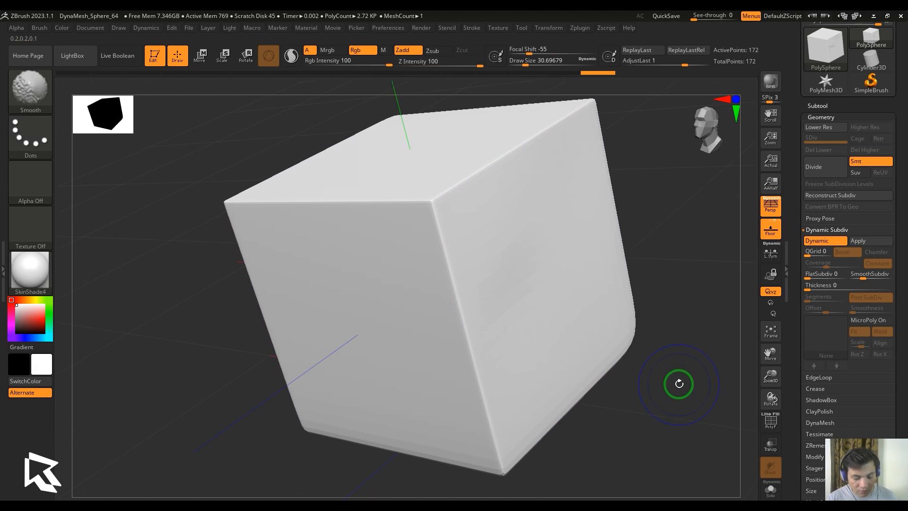
click(832, 240)
key(shift+f)
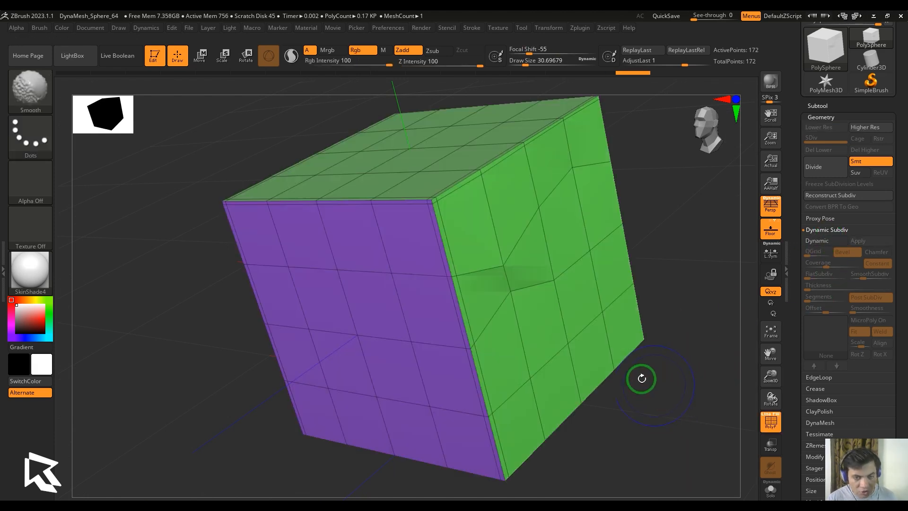
Set the ZModeler edge action to Delete and remove the extra edge loops beside the cube's edges
drag(683, 371, 658, 379)
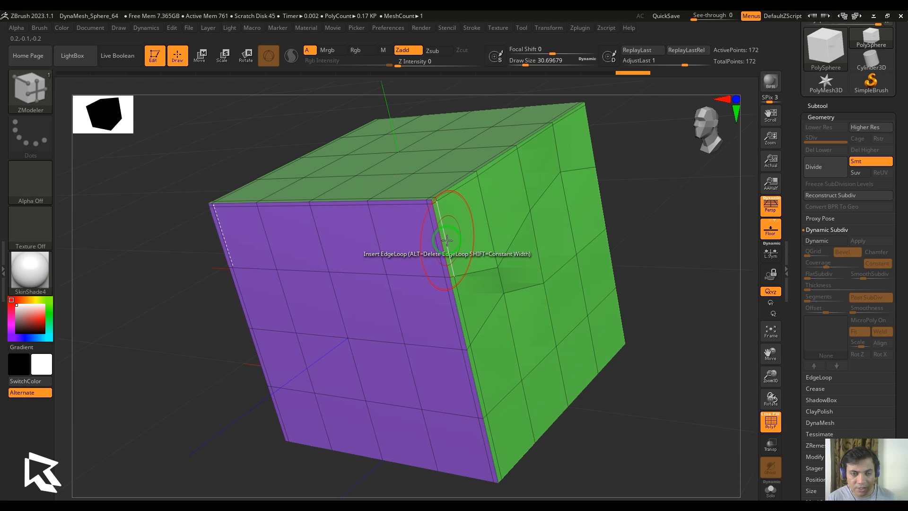
key(space)
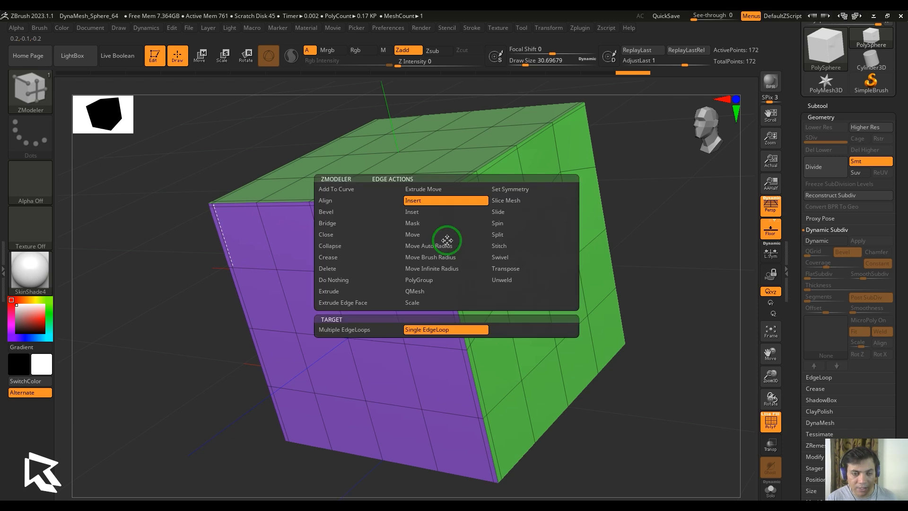
click(345, 268)
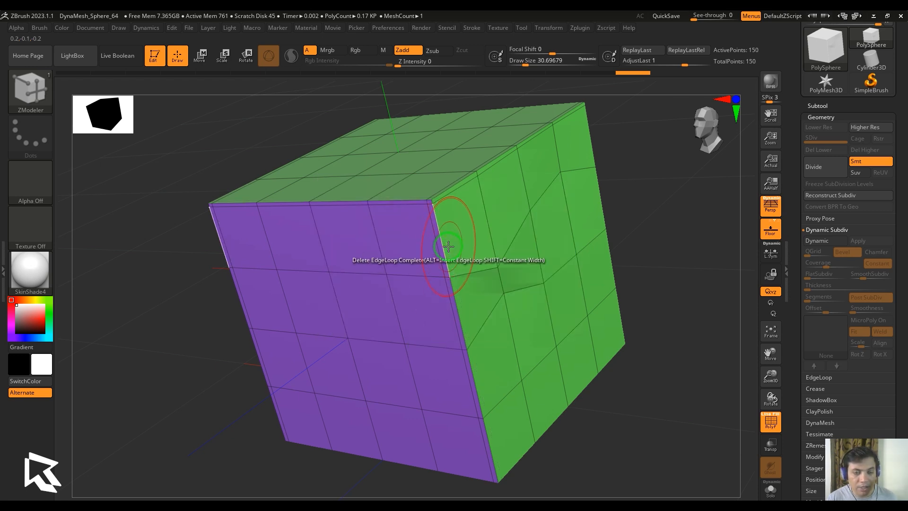
click(437, 215)
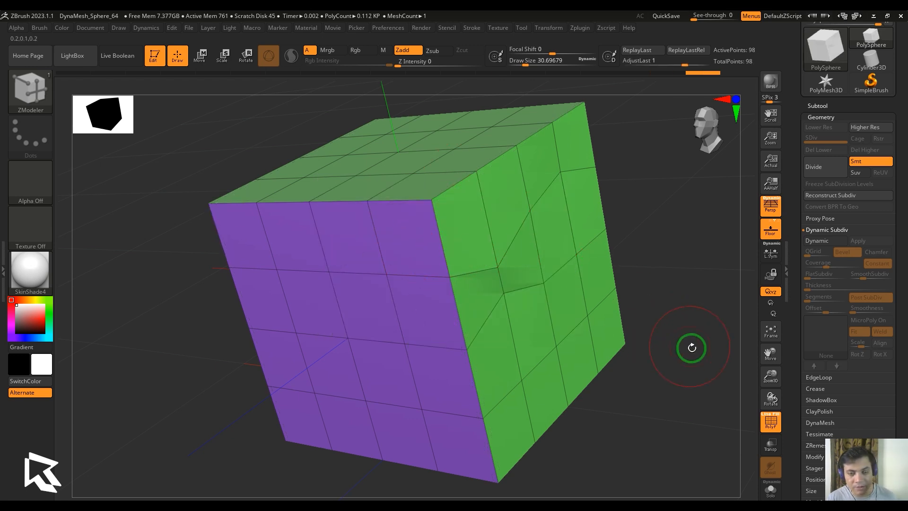
mouse_move(692, 347)
mouse_down()
mouse_move(680, 337)
mouse_move(683, 345)
mouse_up()
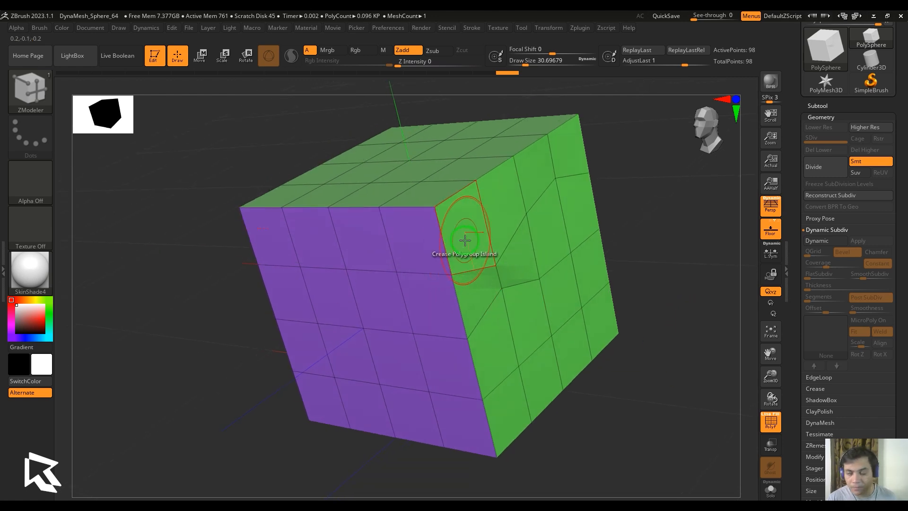
Set the Crease target to A Single Poly, try creasing individual polygons on the green side, and undo those creases
key(space)
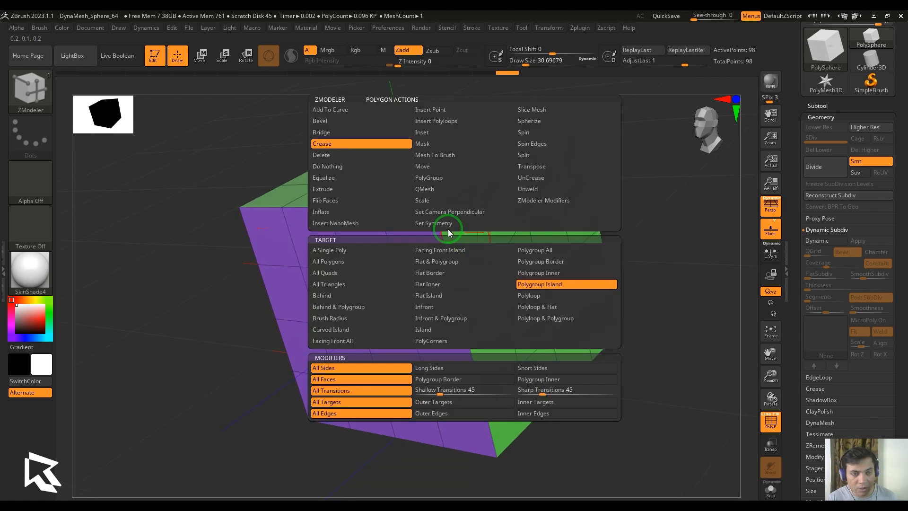
click(346, 250)
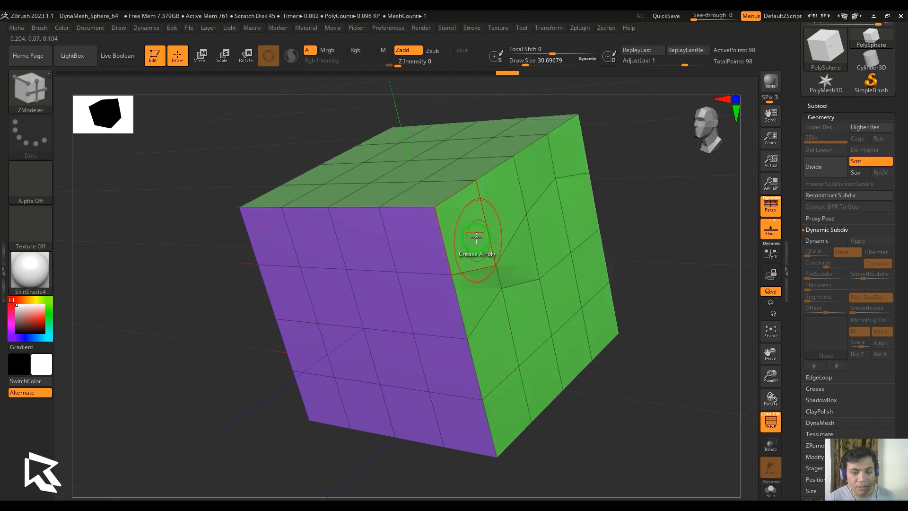
click(474, 228)
drag(648, 383, 655, 487)
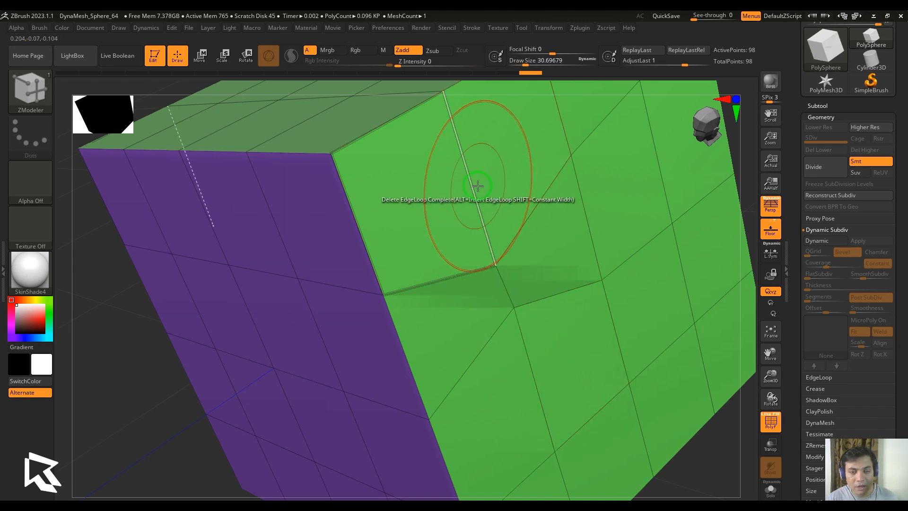
alt+drag(713, 458, 668, 395)
key(ctrl+z)
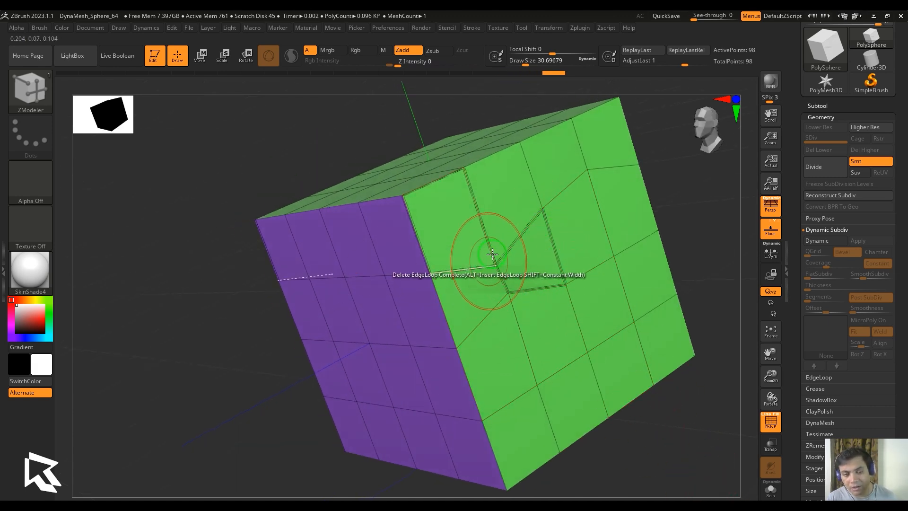
key(ctrl+z)
Set the Crease target to Polygroup Island and try creasing the whole green polygroup, inspecting its edges
key(space)
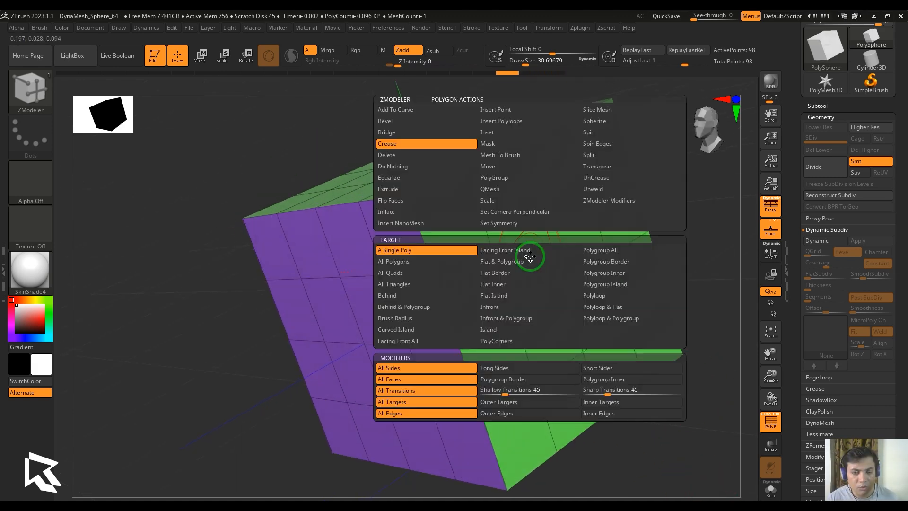
click(625, 286)
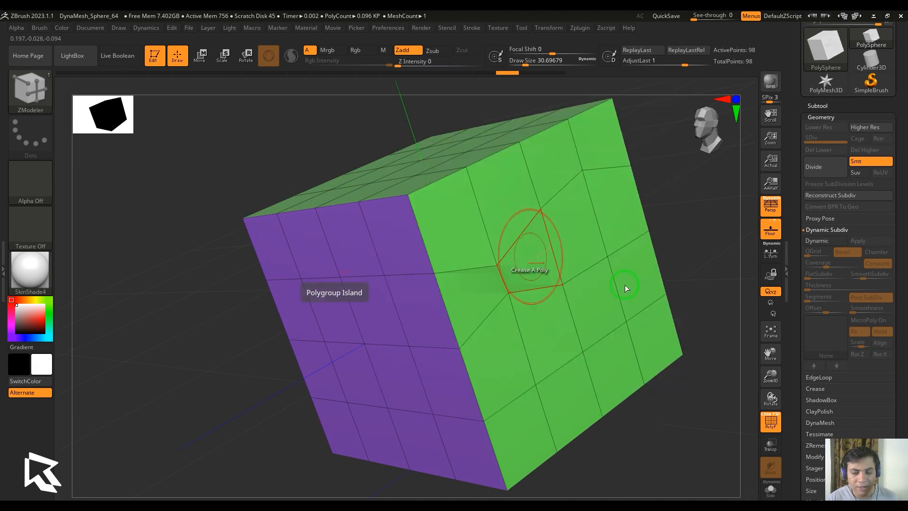
click(507, 212)
drag(684, 439, 650, 410)
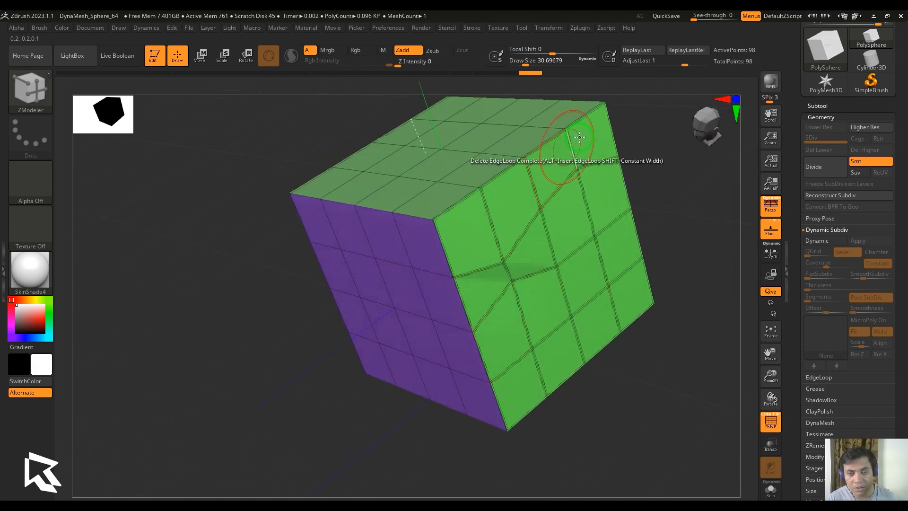
drag(521, 428, 651, 461)
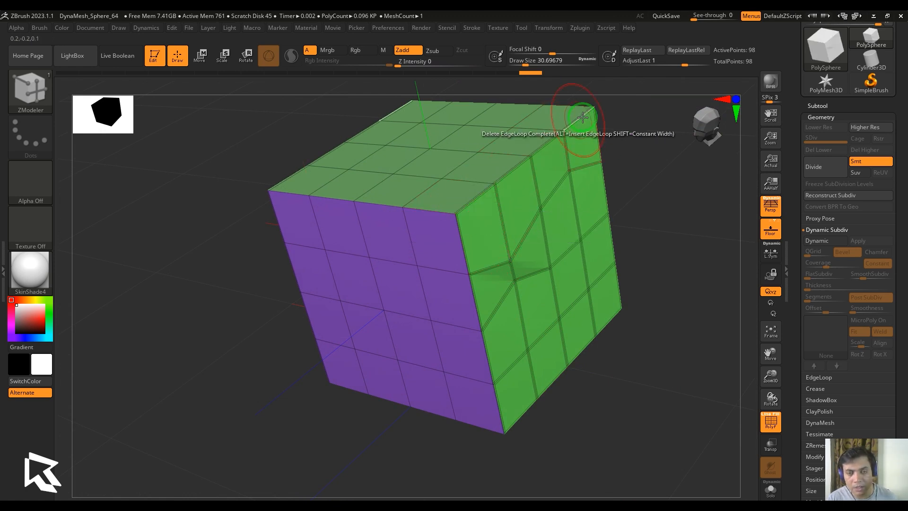
mouse_move(624, 429)
mouse_down()
mouse_move(656, 442)
mouse_move(632, 425)
mouse_up()
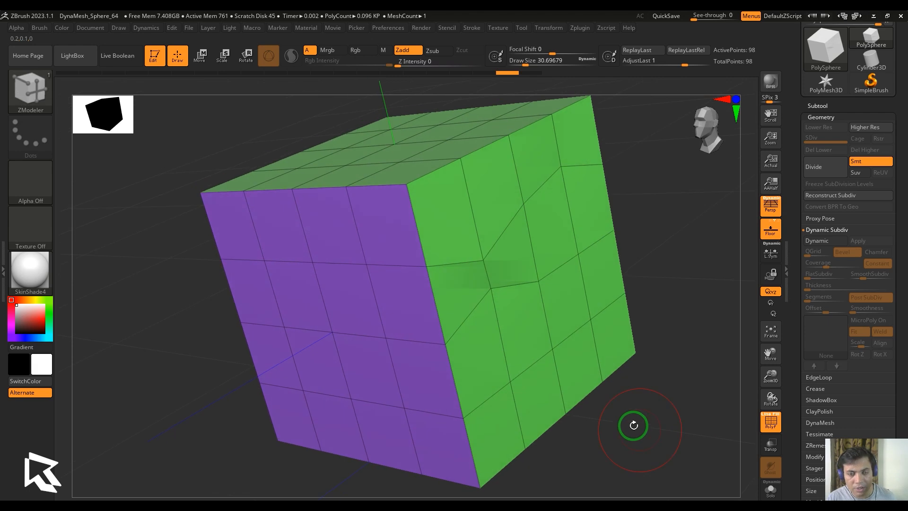
Set the Crease modifier to Long Sides and crease the green polygroup island
right_click(501, 189)
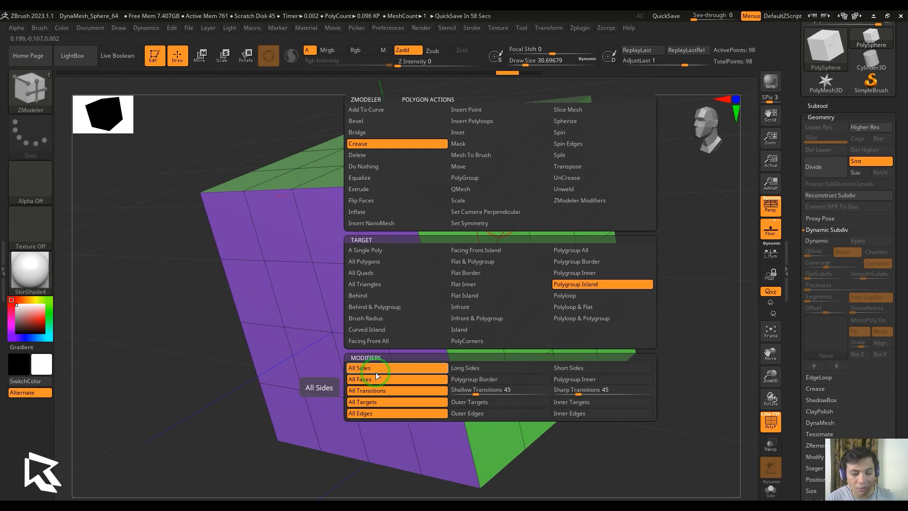
click(462, 371)
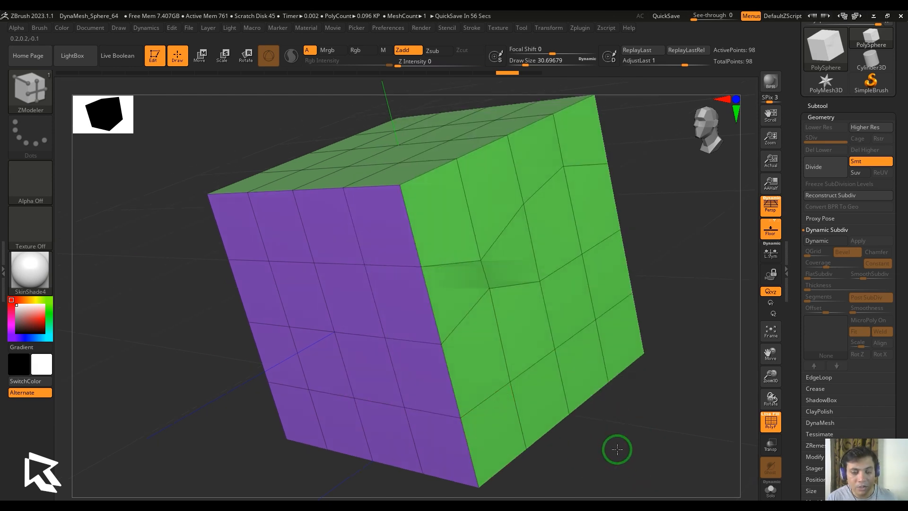
drag(617, 449, 596, 441)
click(509, 250)
drag(666, 453, 679, 474)
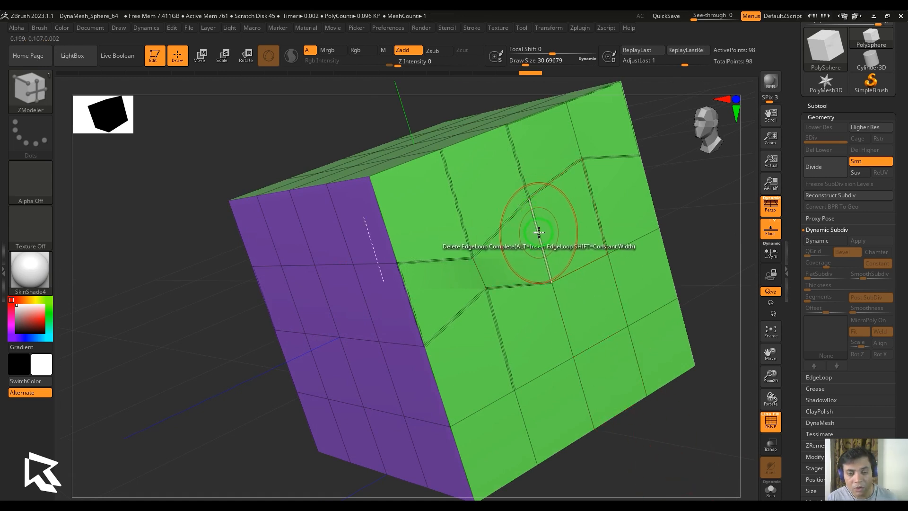
click(480, 269)
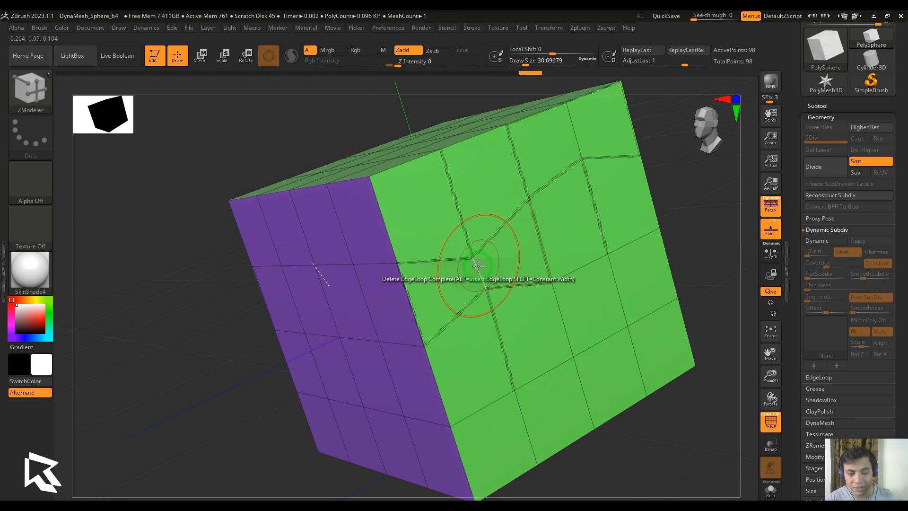
Set the Crease modifier to Short Sides, try creasing the green polygroup island, and undo the crease
drag(729, 446, 718, 449)
key(space)
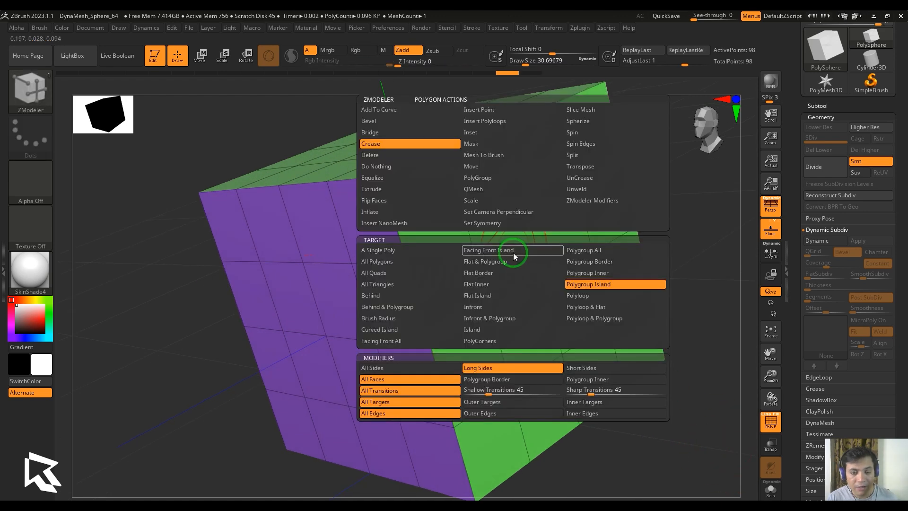
click(594, 369)
click(520, 283)
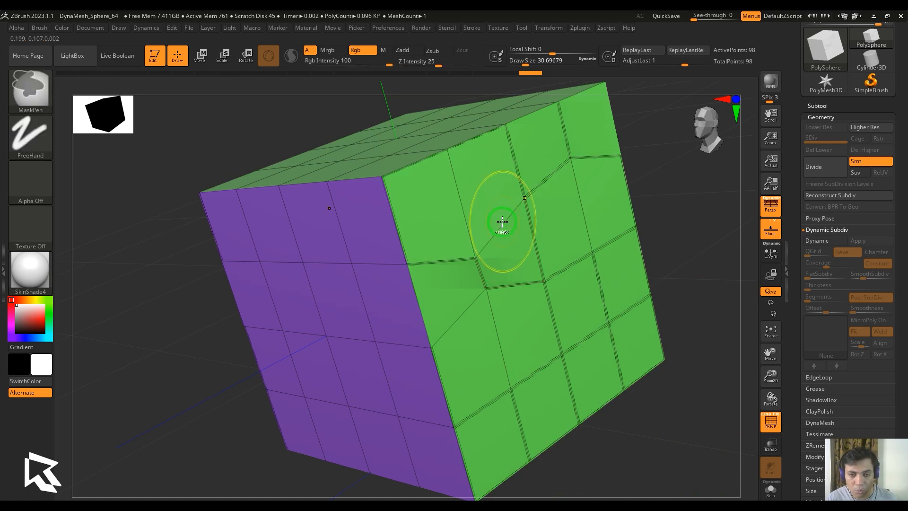
key(ctrl+z)
Set the Crease modifier to All Sides and crease the green polygroup island, undoing it and repeating it with All Faces
key(space)
click(400, 368)
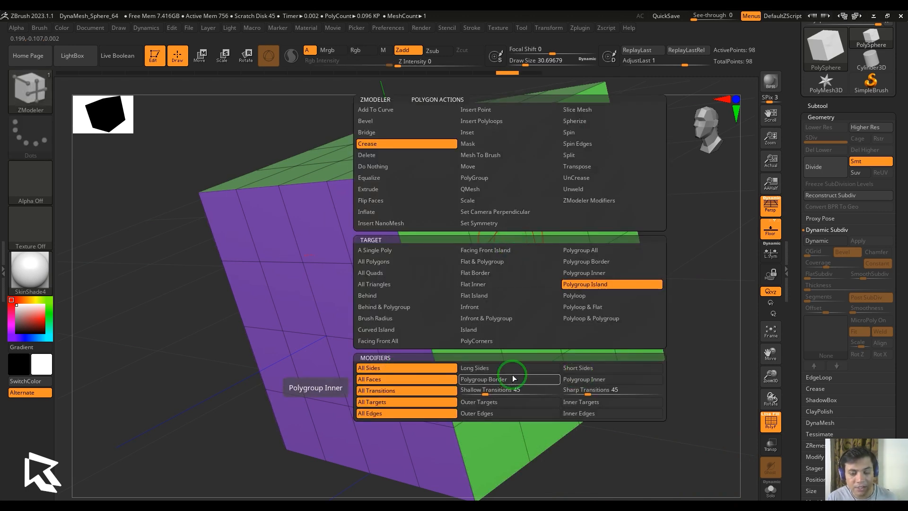
click(516, 291)
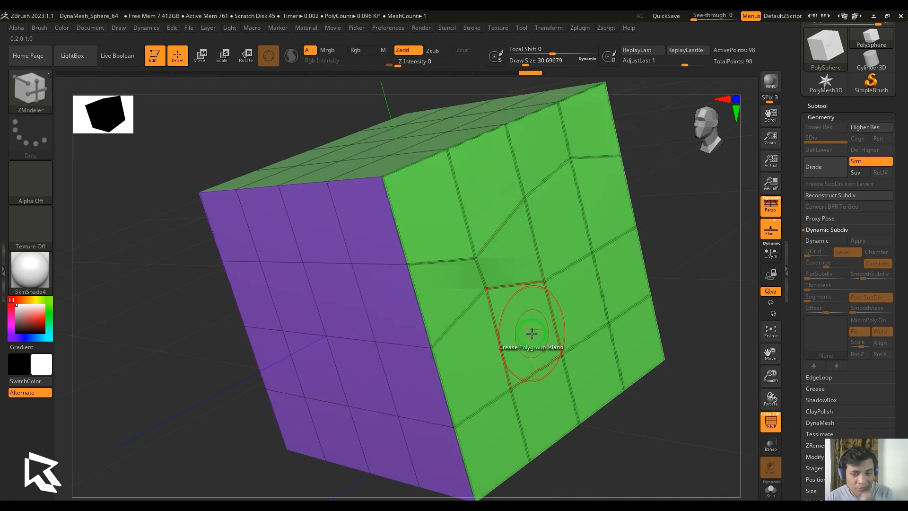
key(ctrl+z)
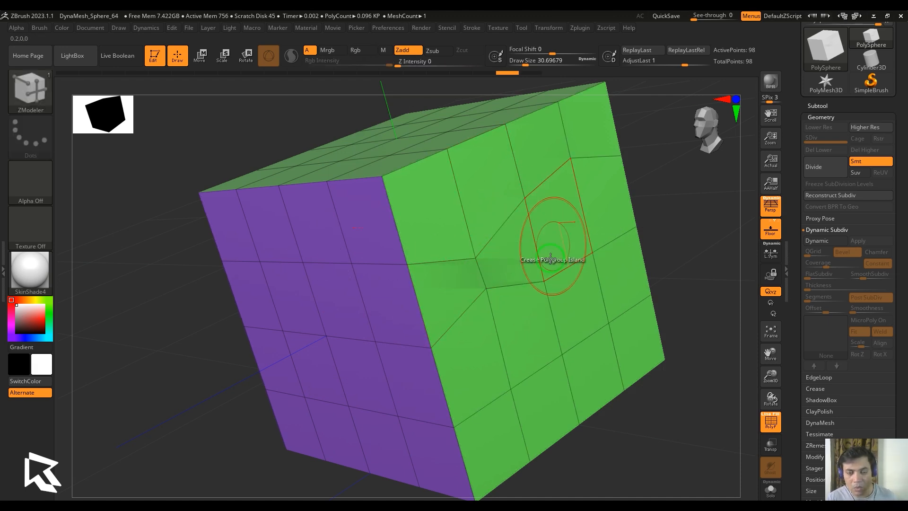
key(space)
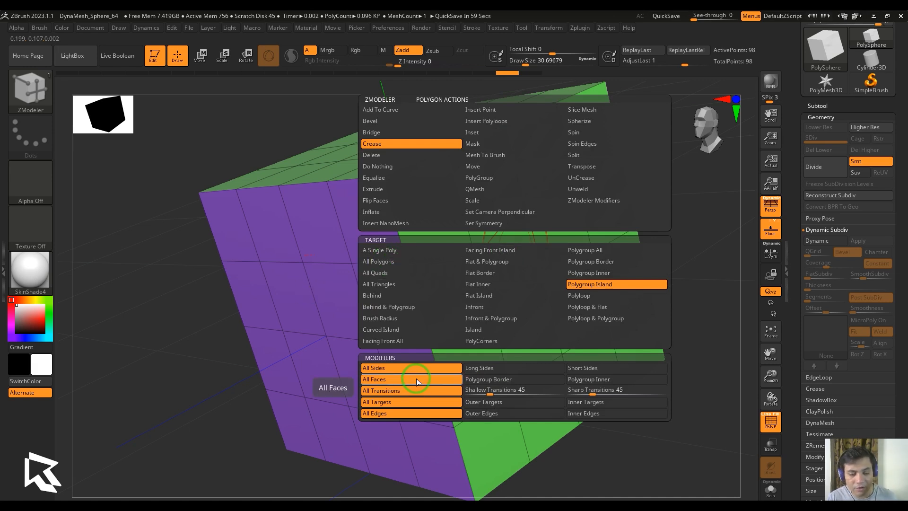
click(537, 329)
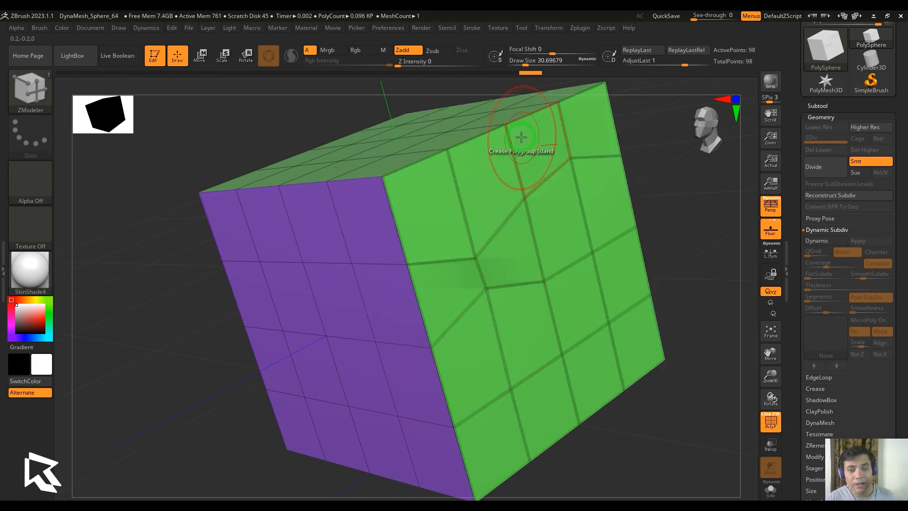
Set the Crease modifier to Polygroup Border and crease the green polygroup island
key(space)
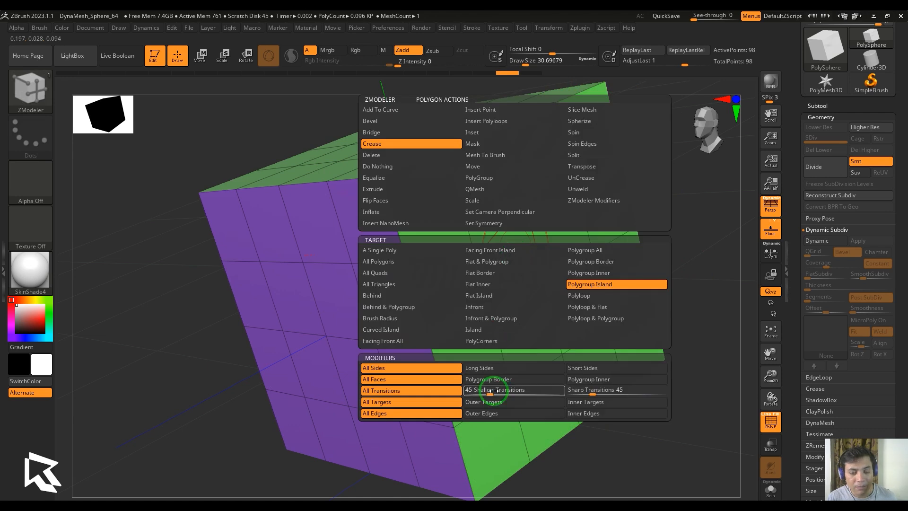
click(498, 381)
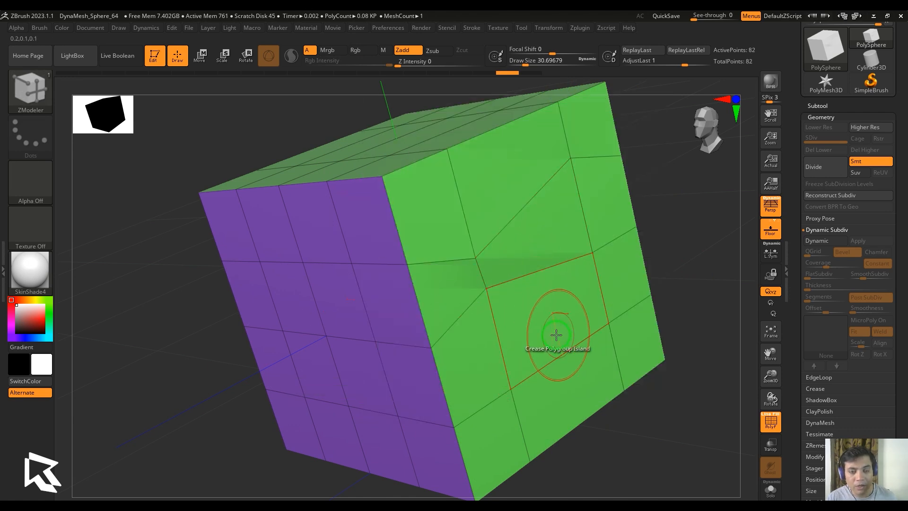
drag(662, 433, 438, 234)
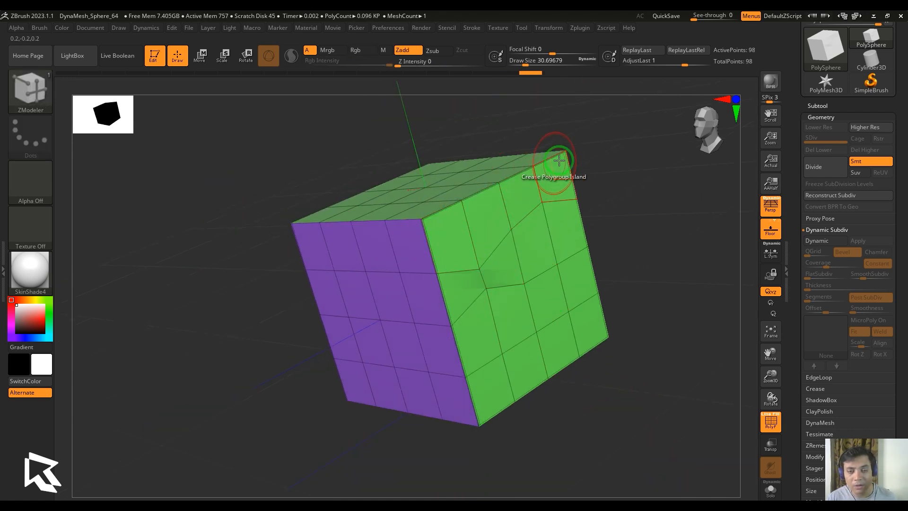
Preview the border-creased cube with Dynamic Subdiv and switch the preview off again
drag(591, 428, 610, 440)
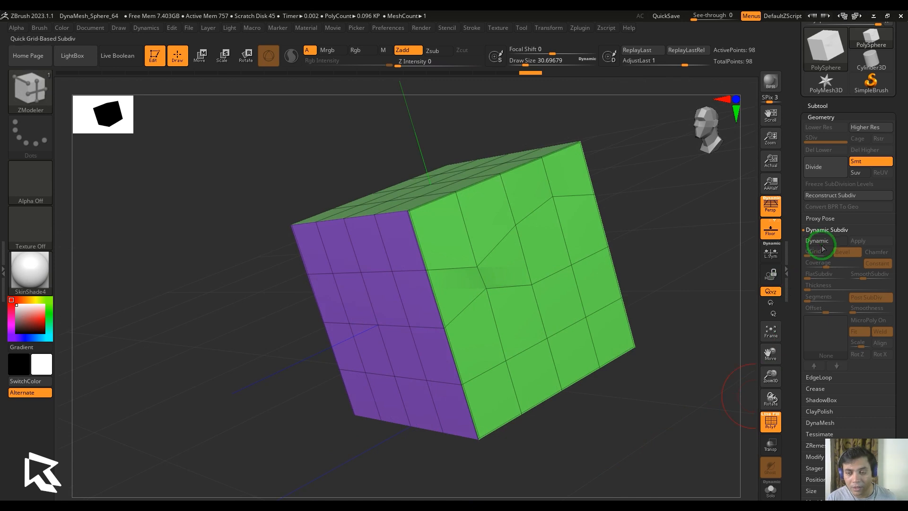
click(821, 244)
drag(664, 404, 624, 395)
key(shift+d)
Set the Crease modifier to Polygroup Inner and crease a polygroup island on the cube
key(space)
click(503, 379)
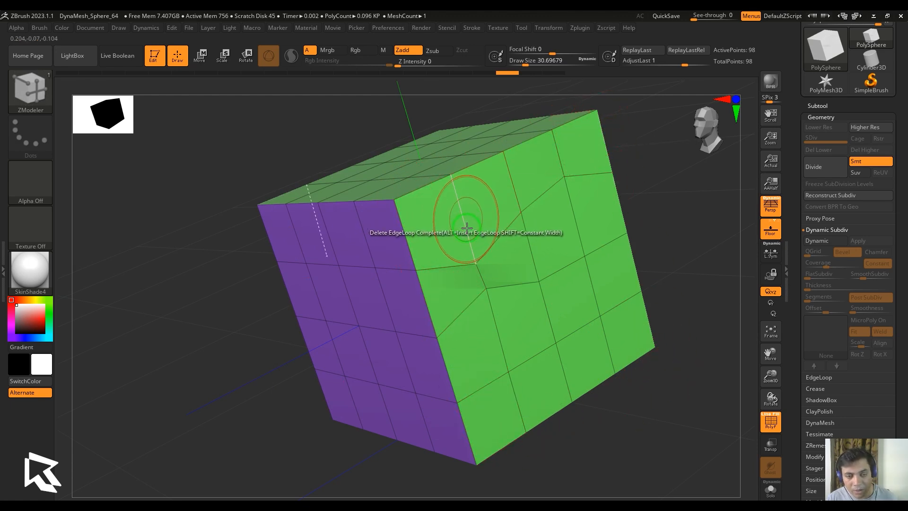
drag(657, 448, 566, 276)
click(501, 246)
Set the Crease modifier back to All Faces
key(space)
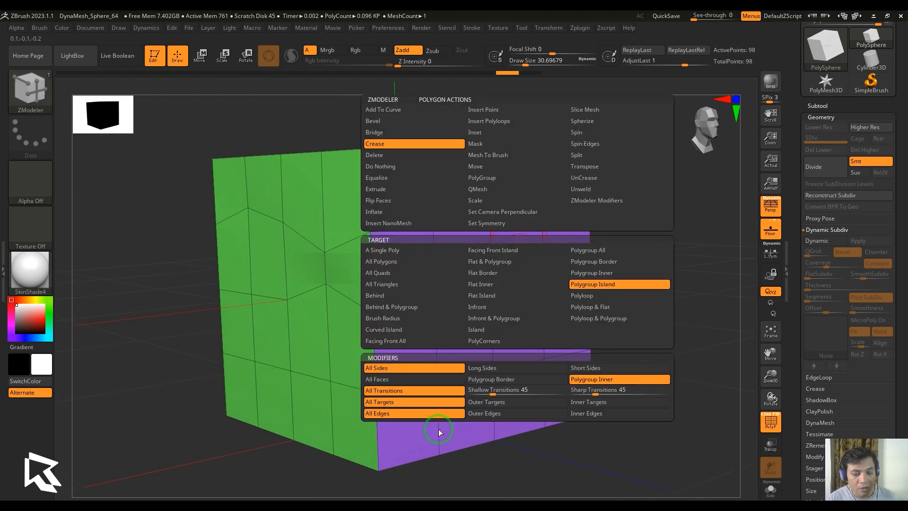
click(430, 378)
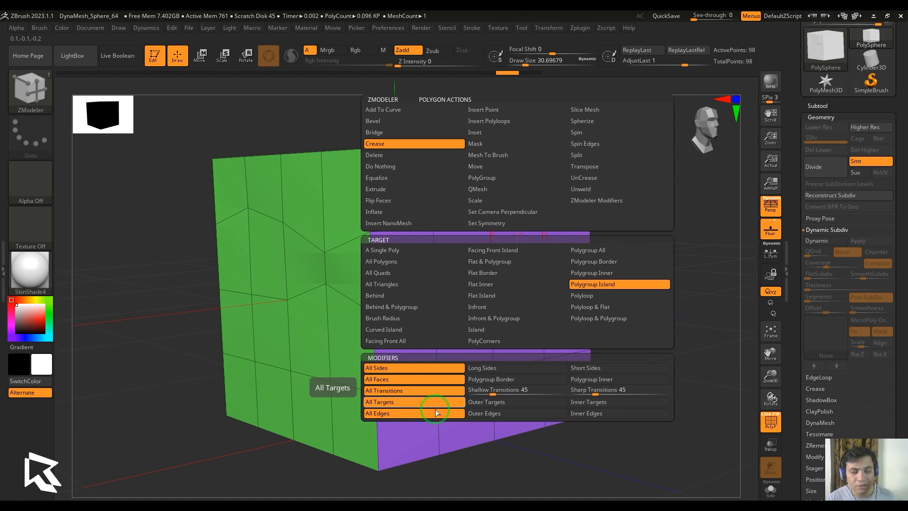
drag(661, 375, 660, 388)
drag(637, 224, 644, 270)
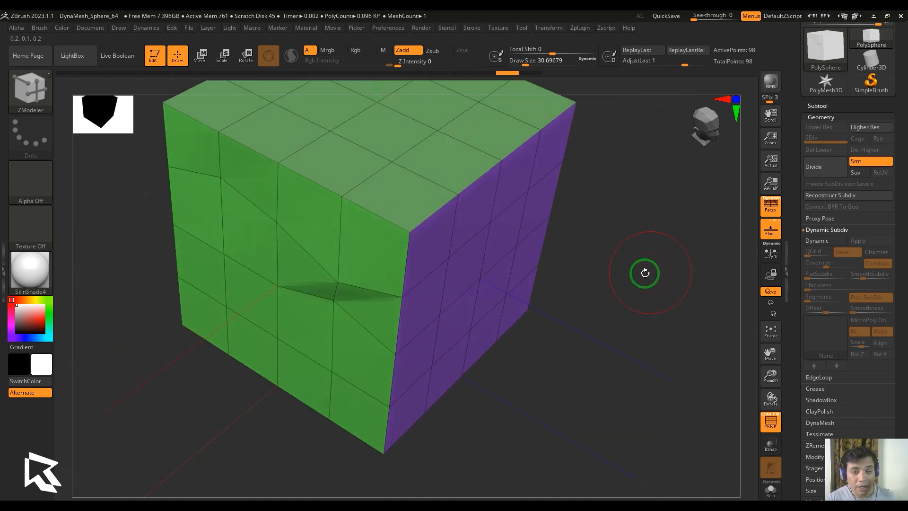
drag(645, 308, 610, 281)
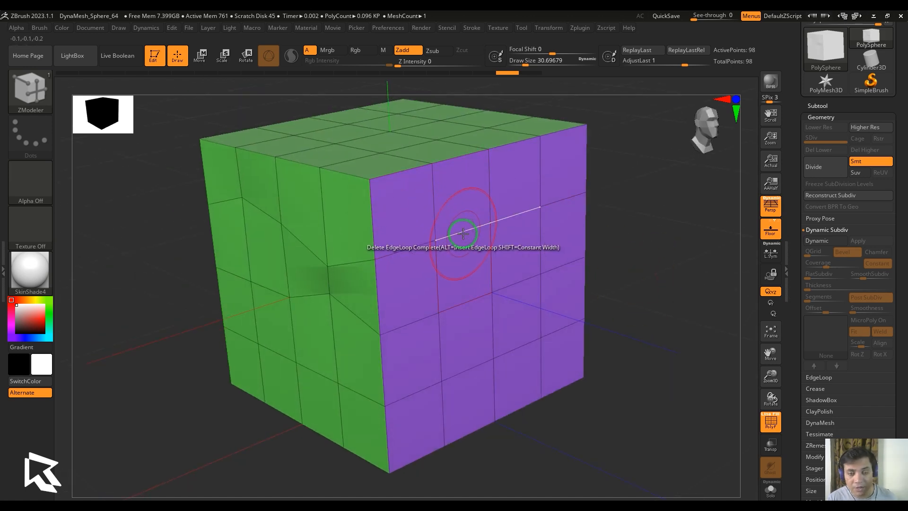
Reduce the draw size to about 10.5 and inspect the cube's sharp outer edges and the flat purple side
key(s)
drag(463, 235, 458, 235)
mouse_move(656, 253)
alt+mouse_down()
mouse_move(658, 288)
mouse_move(676, 248)
mouse_move(657, 292)
alt+mouse_up()
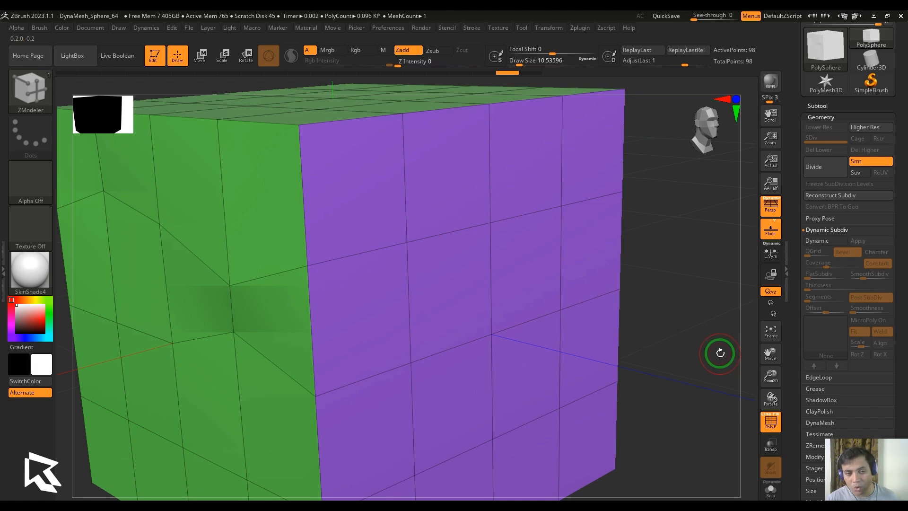
ctrl+right_drag(720, 353, 701, 308)
right_drag(701, 308, 693, 363)
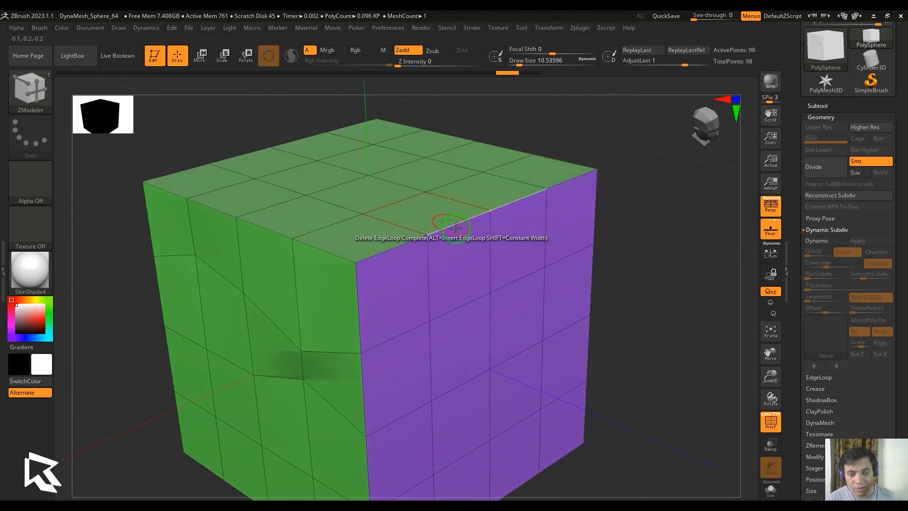
ctrl+right_drag(659, 307, 687, 334)
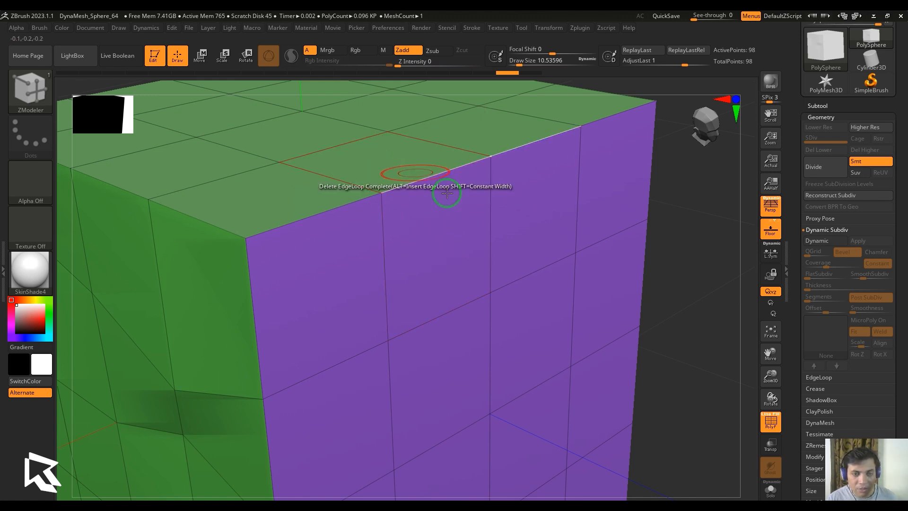
ctrl+right_drag(682, 324, 681, 291)
Set the Crease modifier to Shallow Transitions and crease the purple polygroup island, inspecting its inner edges
key(space)
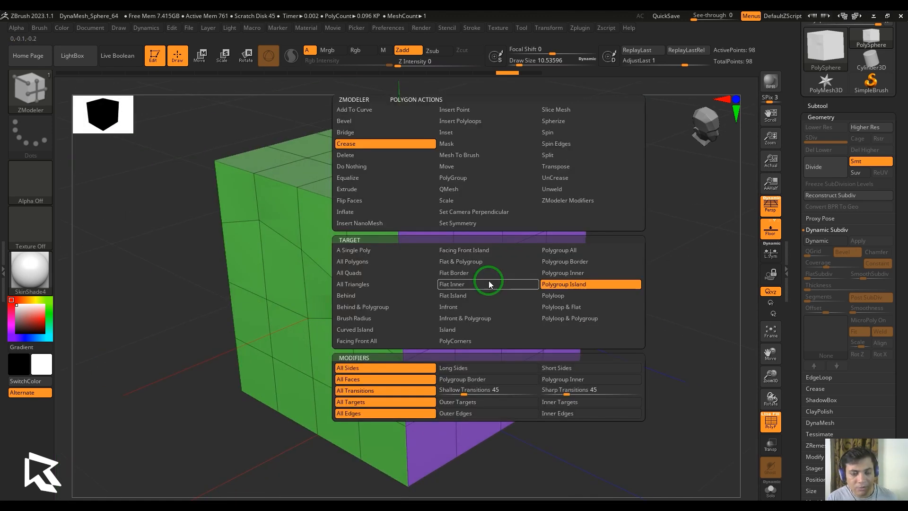
click(454, 389)
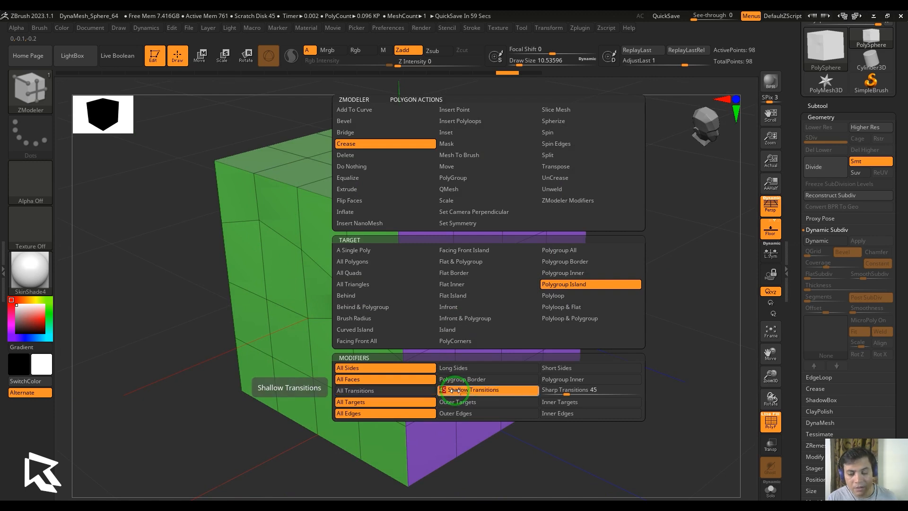
click(478, 243)
ctrl+right_drag(645, 313, 662, 384)
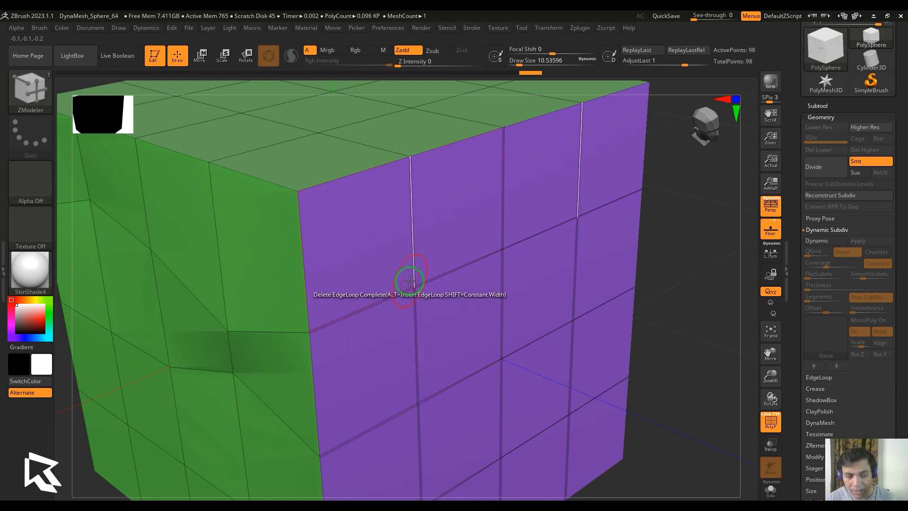
alt+right_drag(711, 363, 667, 326)
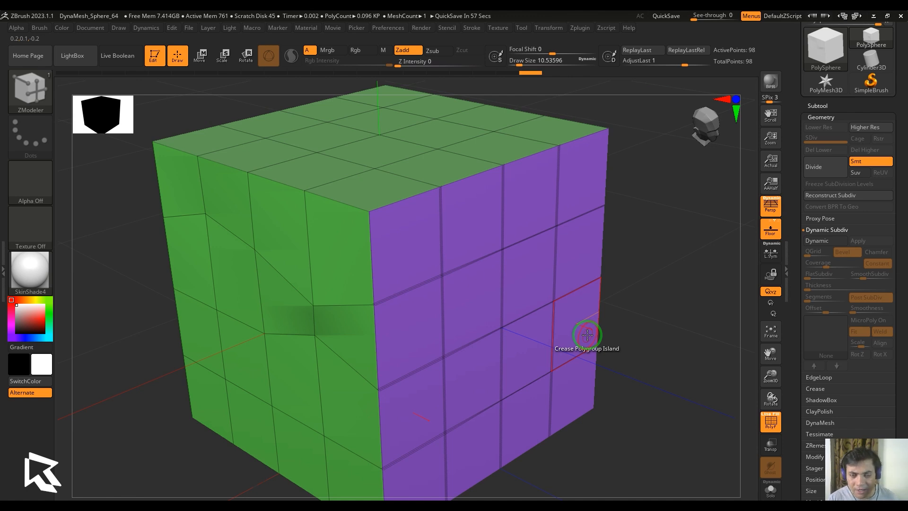
Set the Crease modifier to Sharp Transitions, crease the purple polygroup island, and restore the modifier to All Transitions
key(space)
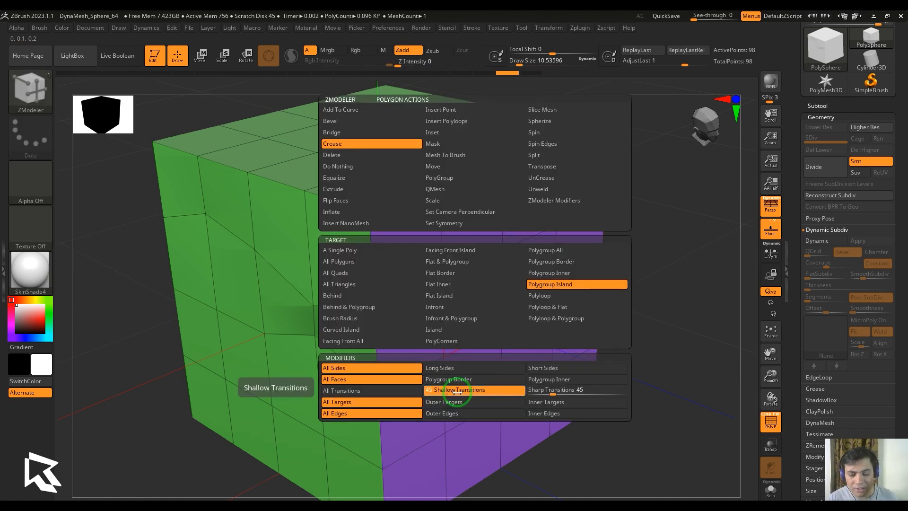
click(457, 392)
key(space)
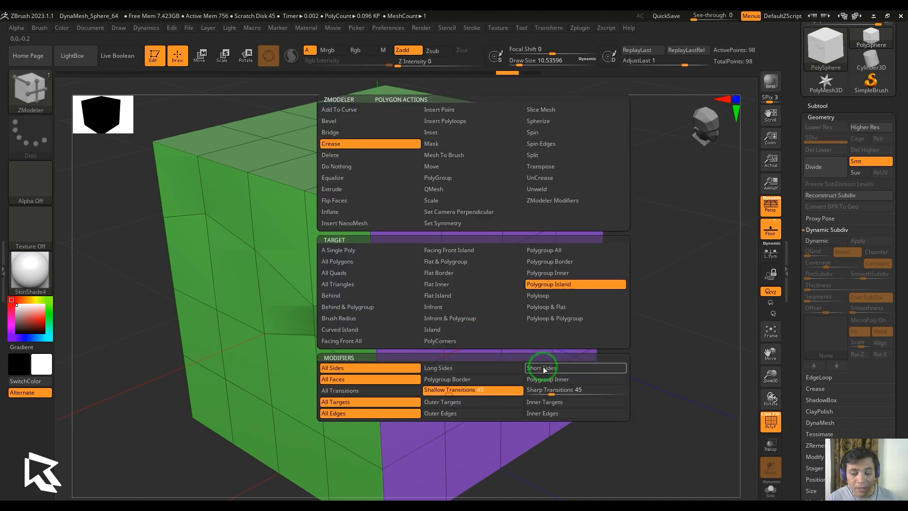
click(542, 390)
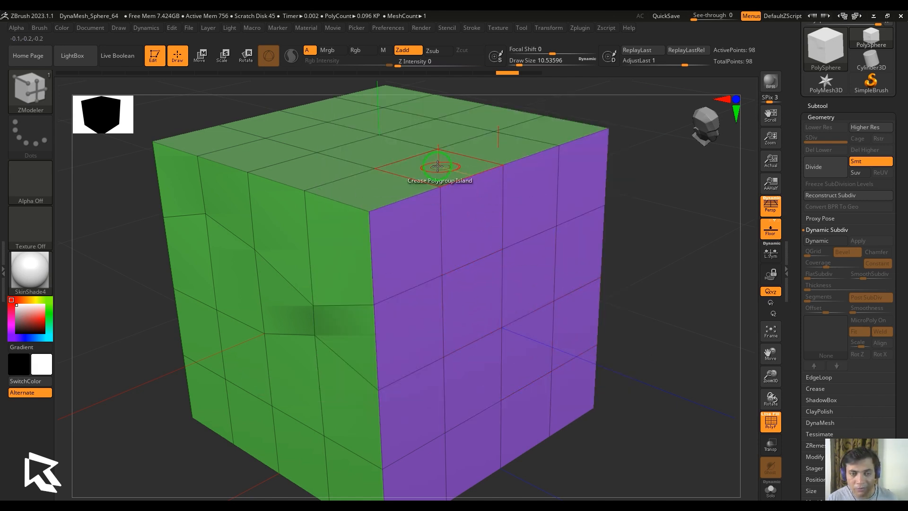
click(491, 262)
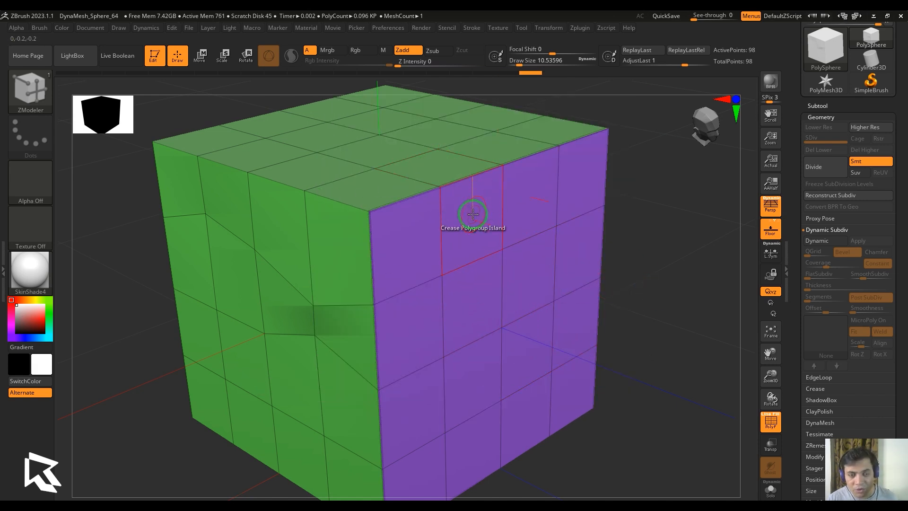
key(space)
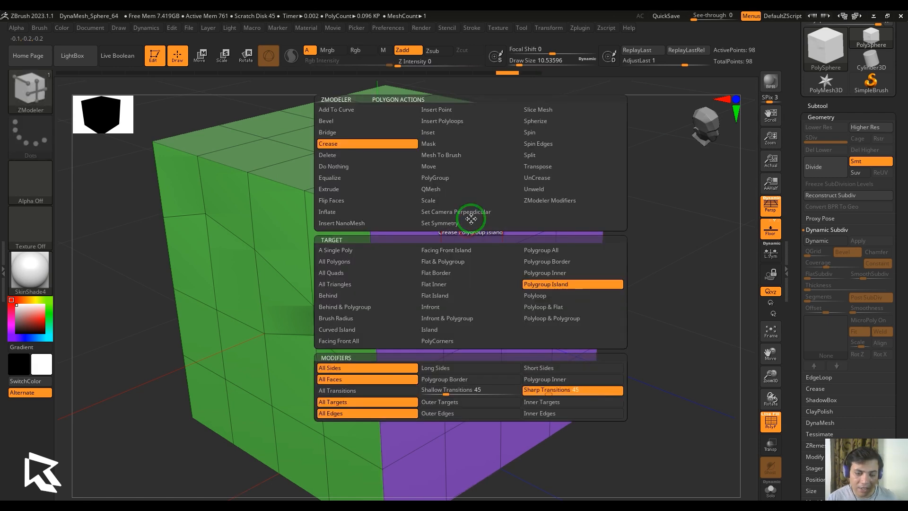
click(352, 391)
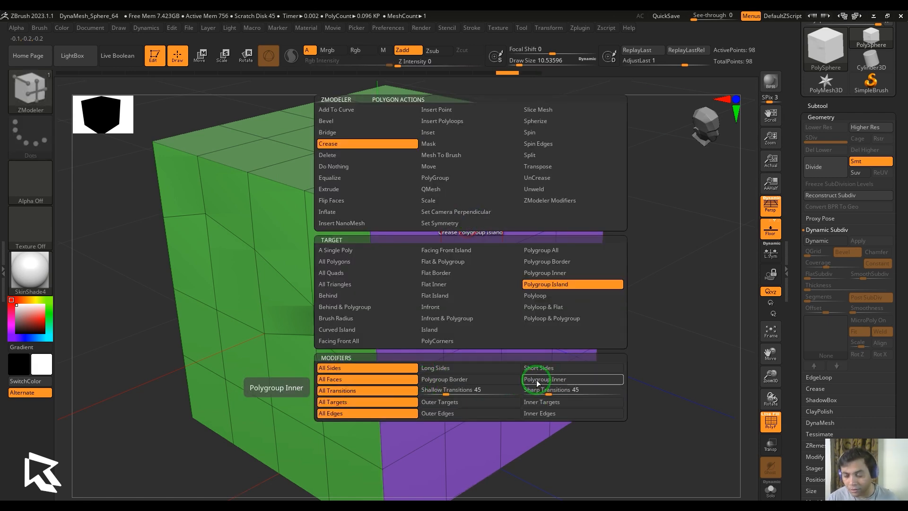
Pull a vertex near the middle of the purple side outward into a pointed bump with the Move brush
mouse_move(687, 359)
mouse_down()
mouse_move(537, 324)
mouse_move(596, 358)
mouse_move(591, 342)
mouse_up()
key(b)
key(m)
key(v)
drag(676, 321, 686, 330)
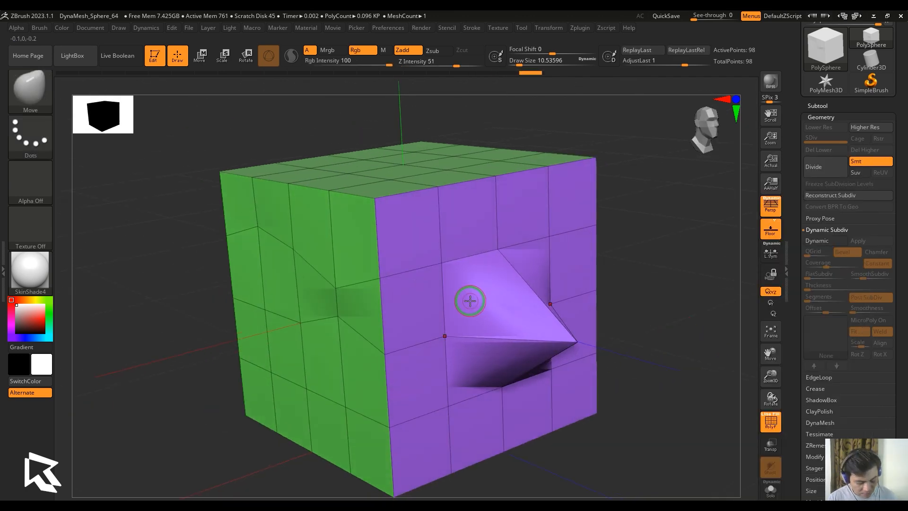
Return to the ZModeler brush and crease the deformed purple polygroup island with the Shallow Transitions modifier
key(b)
key(z)
key(m)
key(space)
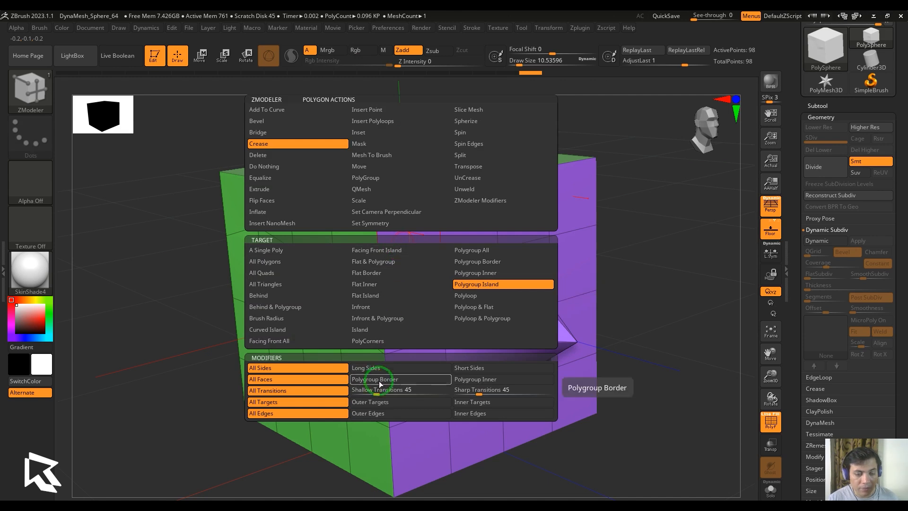
click(403, 389)
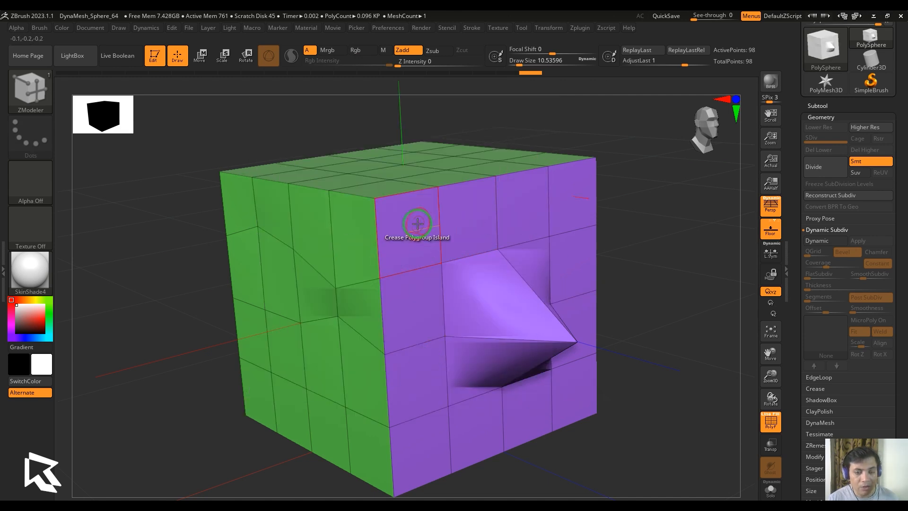
drag(634, 279, 508, 257)
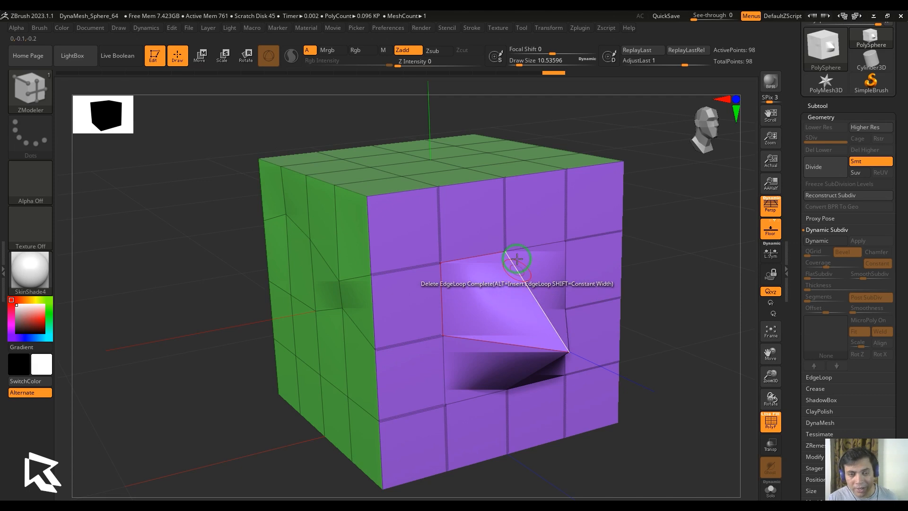
drag(565, 368, 691, 361)
Set the Crease modifiers to Polygroup Inner and All Transitions, and crease the deformed purple polygroup island
key(space)
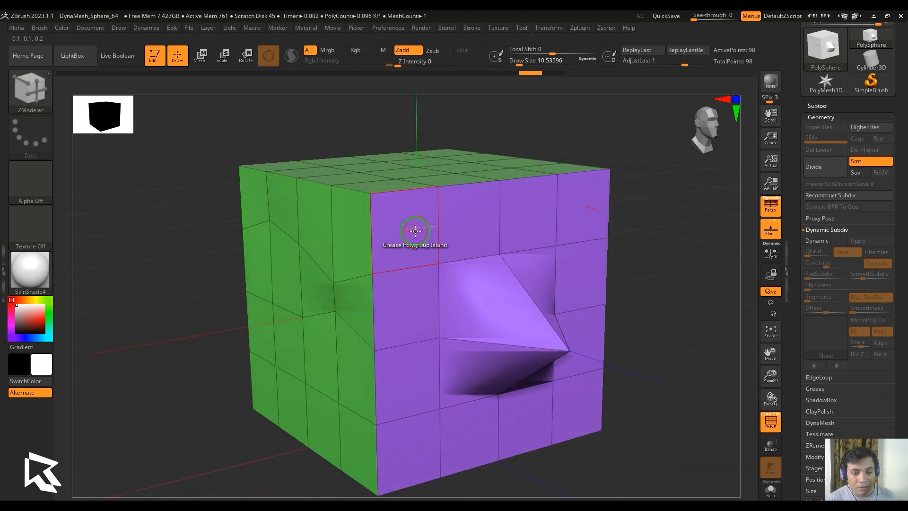
key(space)
click(514, 381)
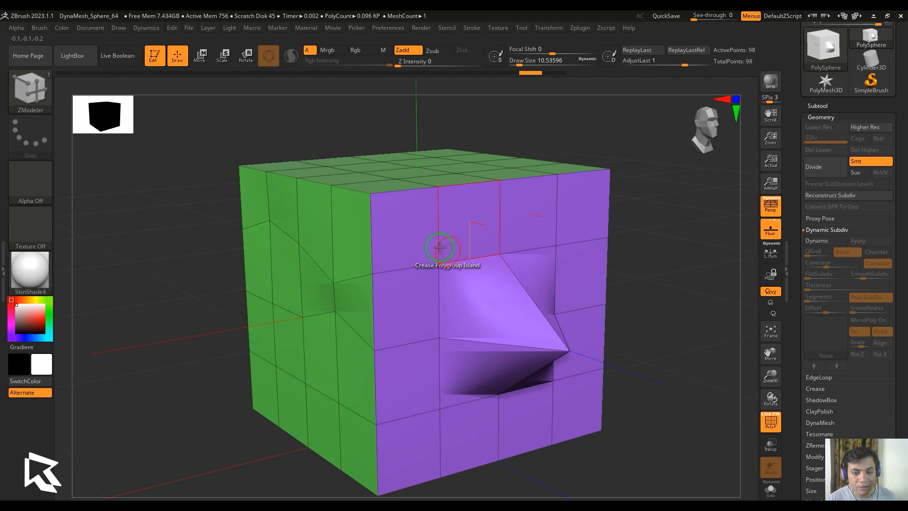
key(space)
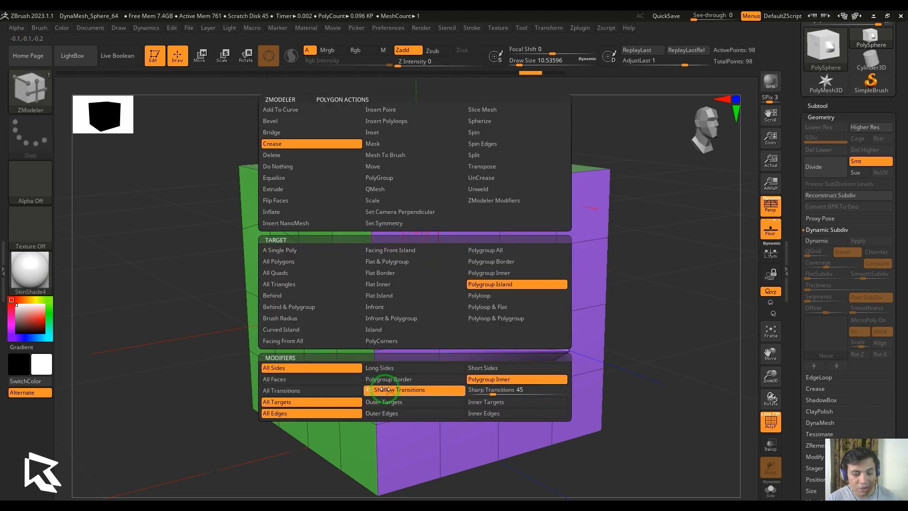
click(330, 390)
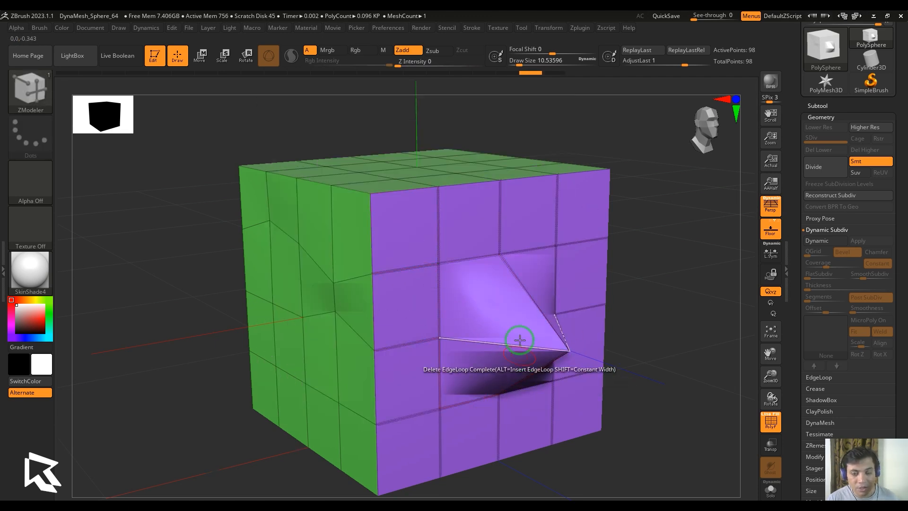
drag(637, 363, 603, 359)
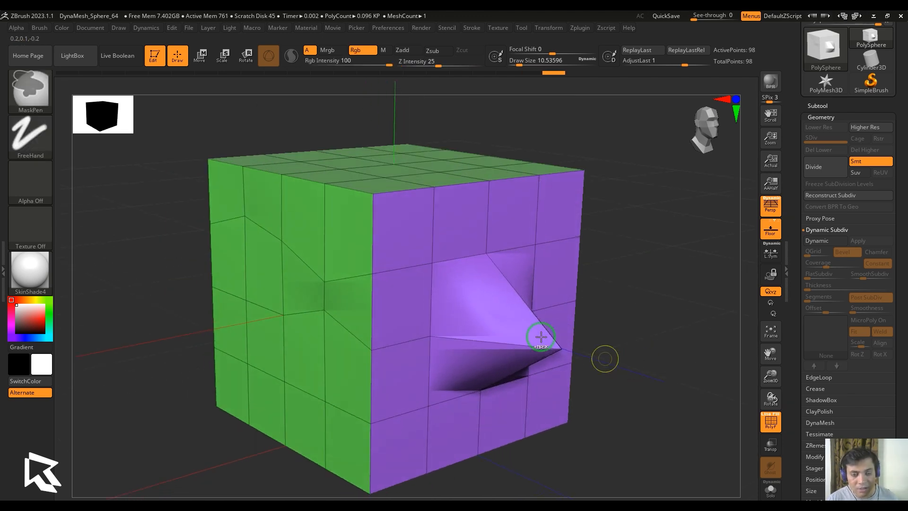
Switch the Crease modifier to Shallow Transitions with Polygroup Inner faces, and crease the purple polygroup island around the pointed bump
key(space)
click(431, 390)
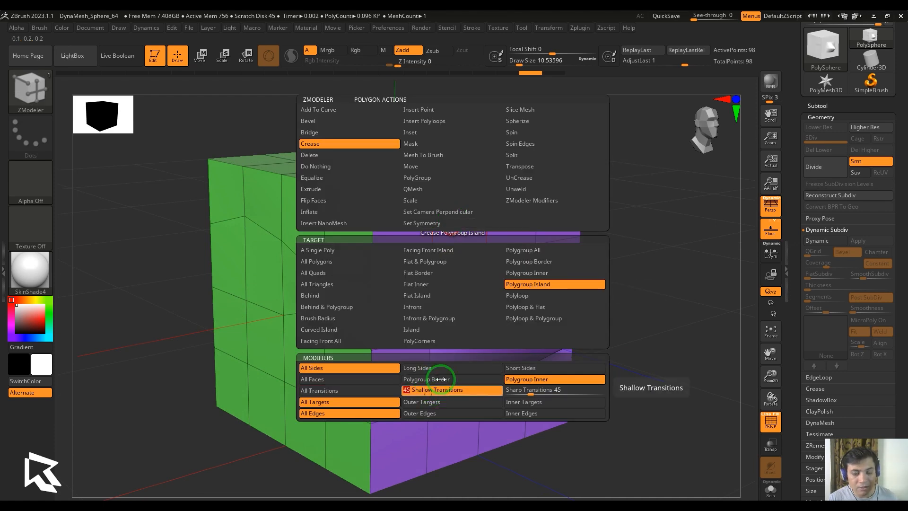
drag(606, 373, 624, 377)
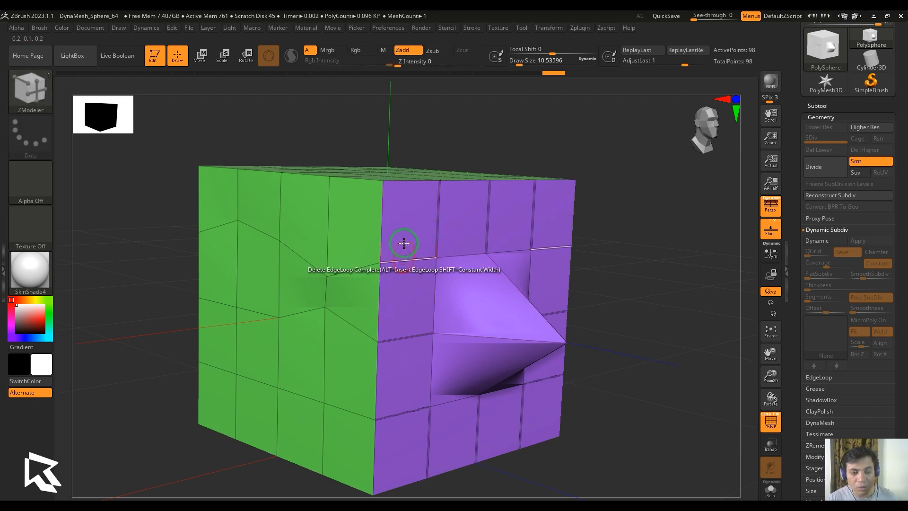
Switch the Crease modifier to Sharp Transitions, crease the purple polygroup island, and undo the crease
key(space)
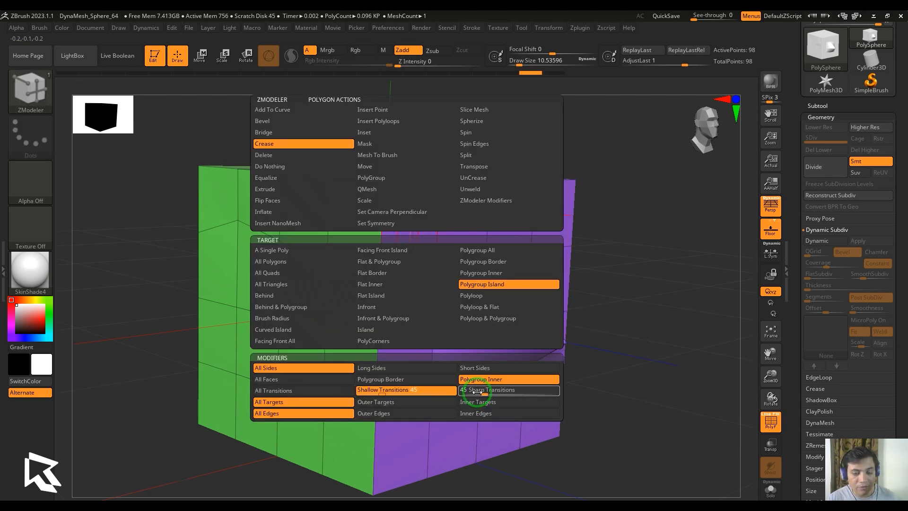
click(480, 391)
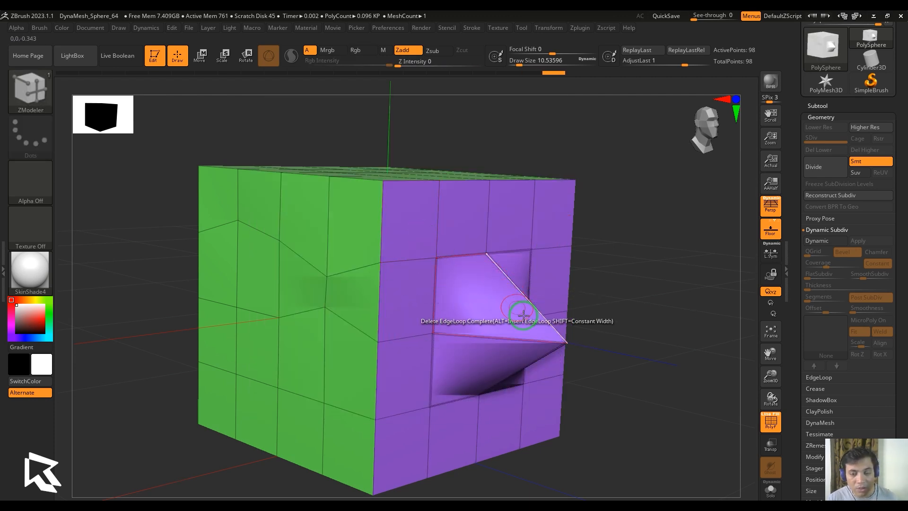
key(ctrl+z)
key(ctrl+z)
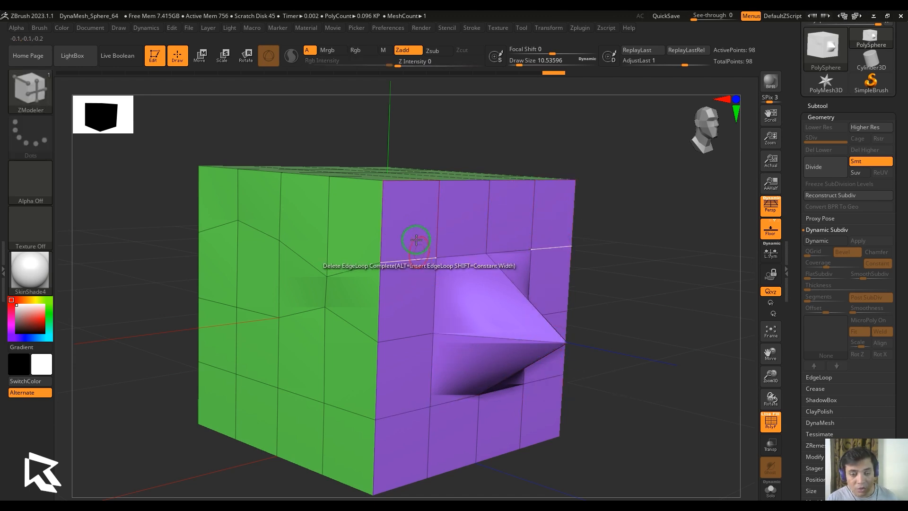
Restore the Crease modifiers to All Transitions and All Faces, crease the purple polygroup island with All Targets, and undo it
key(space)
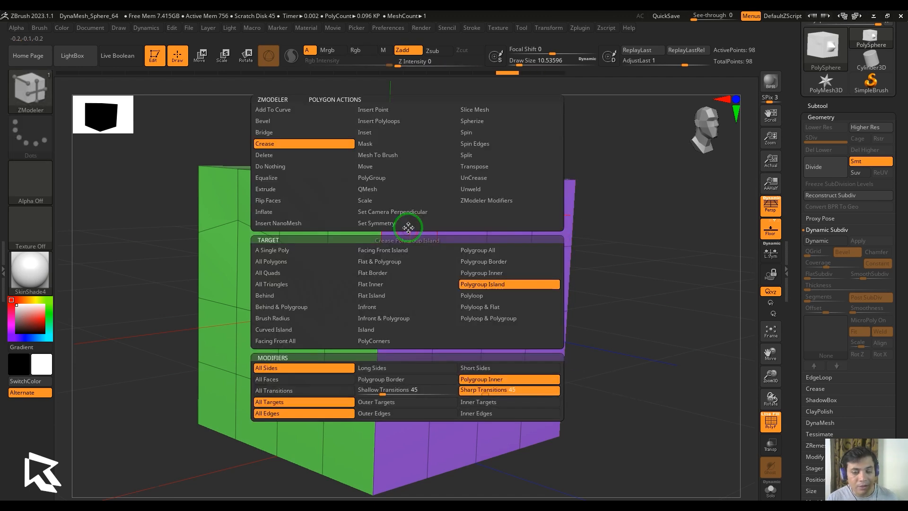
click(318, 391)
click(305, 381)
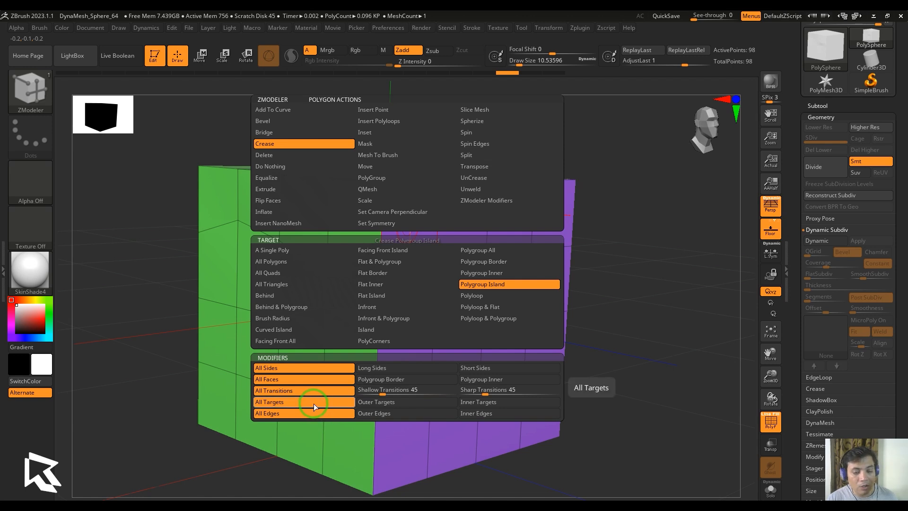
click(412, 307)
drag(655, 376, 664, 398)
key(ctrl+z)
Set the Crease modifier to Outer Targets and crease the flat purple polygroup island, inspecting its edges before undoing
key(space)
click(425, 284)
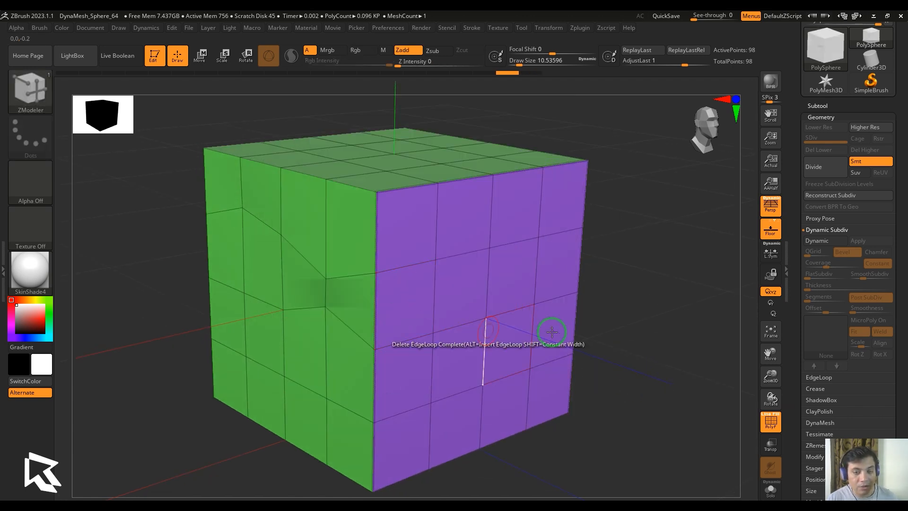
right_drag(449, 276, 468, 258)
right_drag(619, 233, 563, 279)
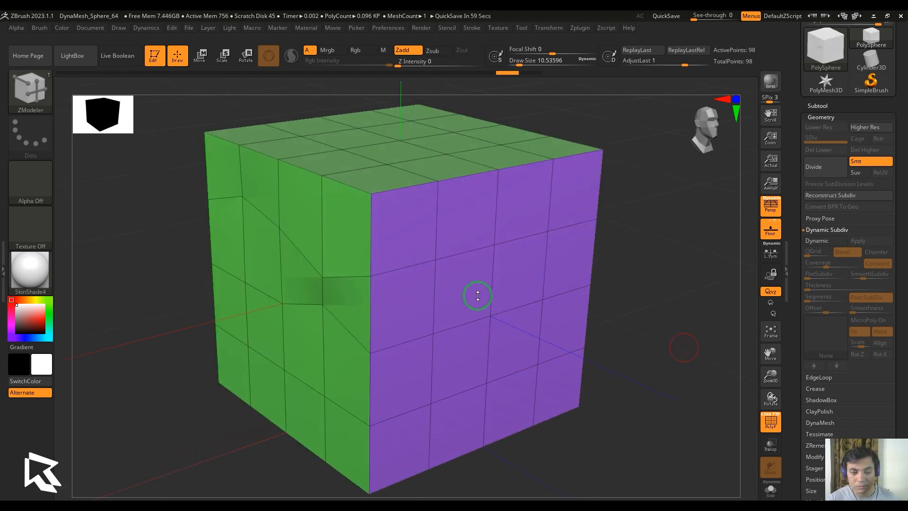
right_drag(476, 296, 561, 304)
Set the Crease modifier to Inner Targets, crease the purple polygroup island, and undo the crease
key(space)
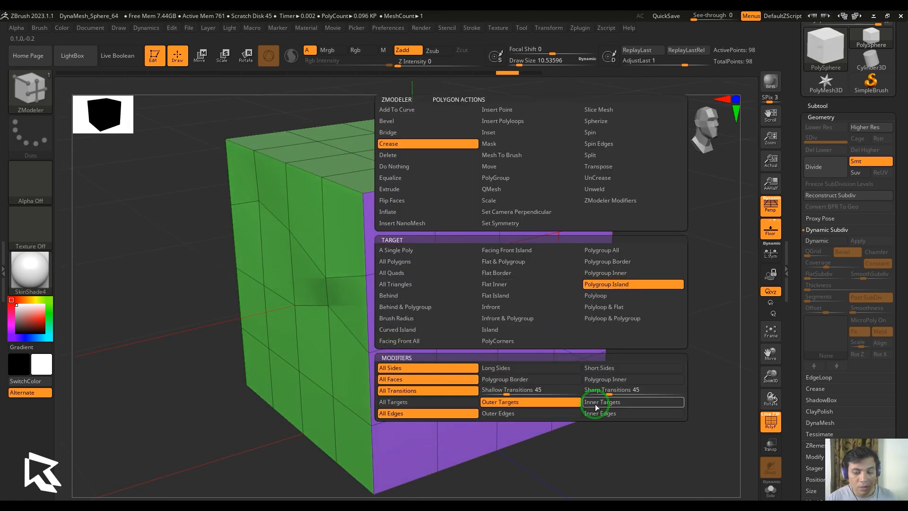
alt+click(500, 280)
key(ctrl+z)
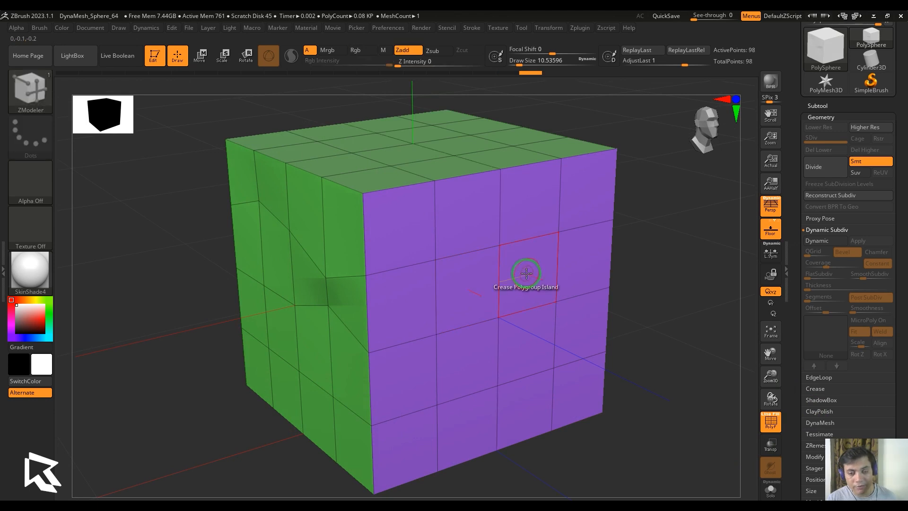
click(524, 275)
right_drag(655, 321, 693, 322)
key(ctrl+z)
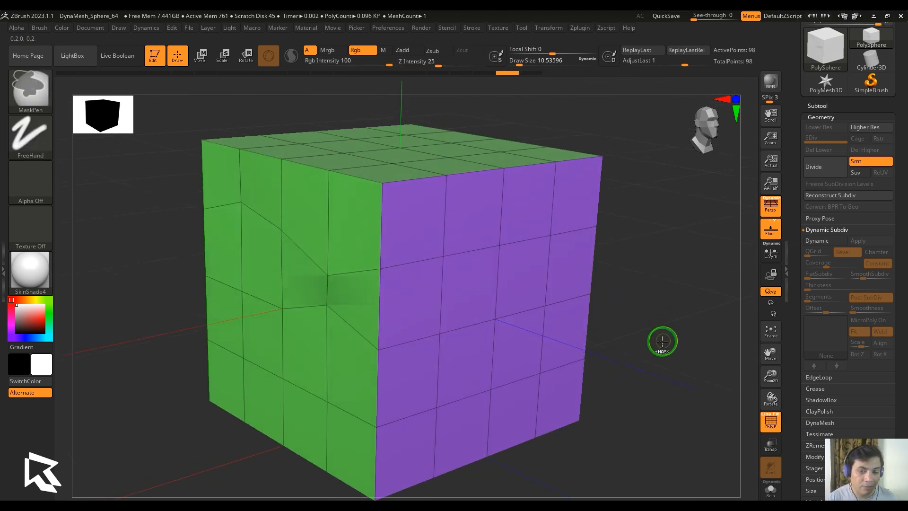
Set the Crease target to Brush Radius, enlarge the brush to about 18, and test it on the purple side
key(space)
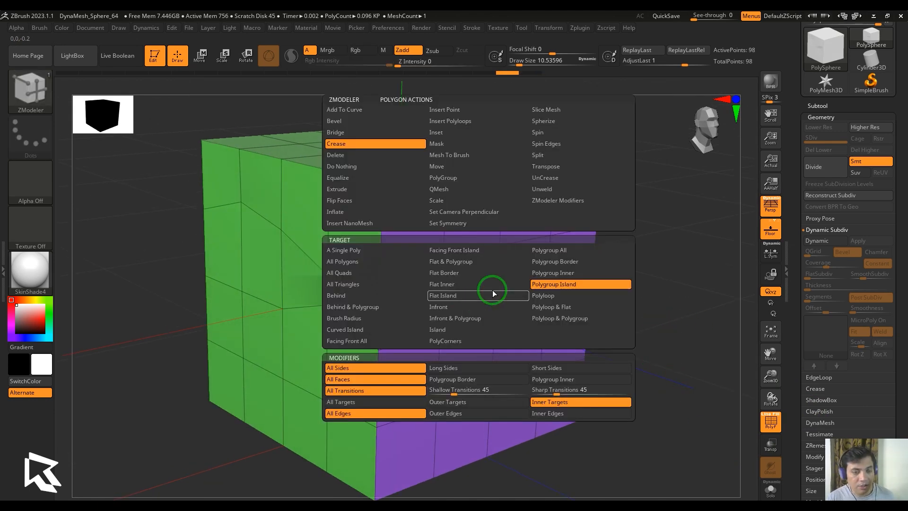
click(377, 318)
key(s)
drag(462, 288, 476, 292)
click(496, 303)
key(ctrl+z)
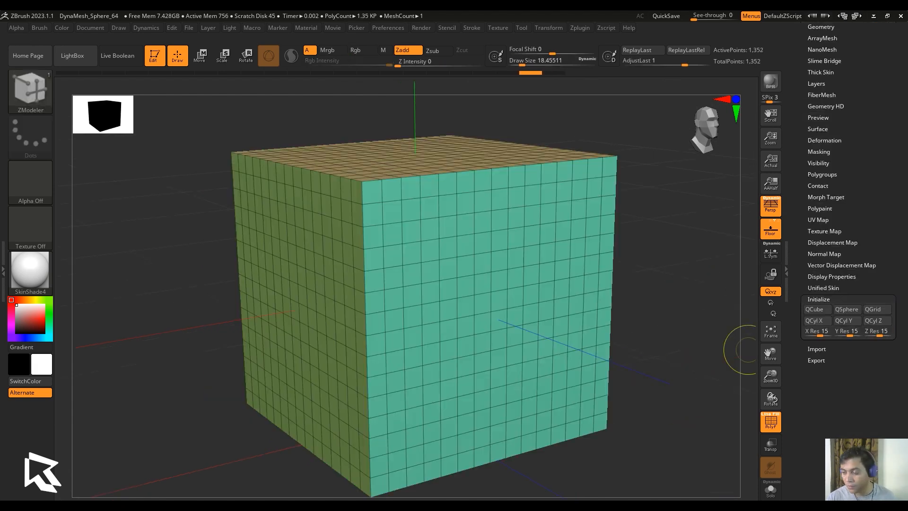
Enlarge the brush to about 44 and test a Brush Radius crease with Inner Targets on the denser cube's teal side
mouse_move(709, 351)
mouse_down()
mouse_move(663, 340)
mouse_move(660, 331)
mouse_move(689, 330)
mouse_up()
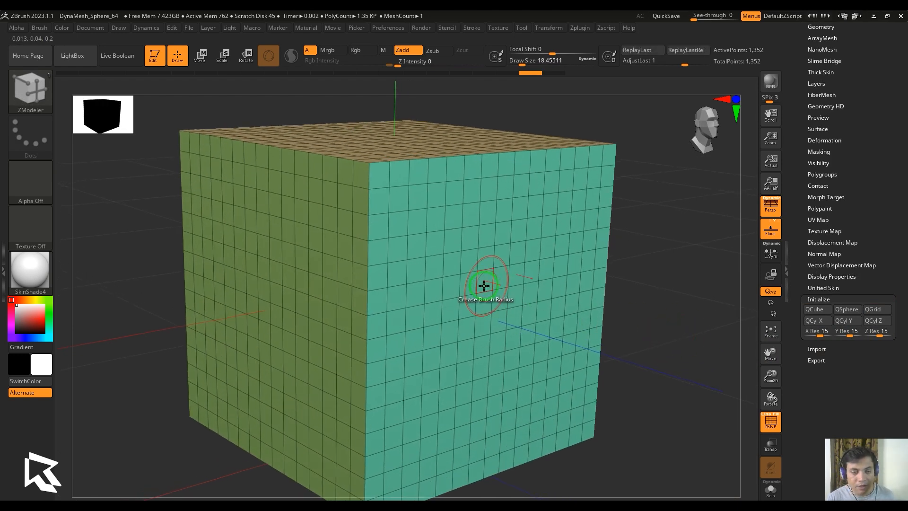
key(space)
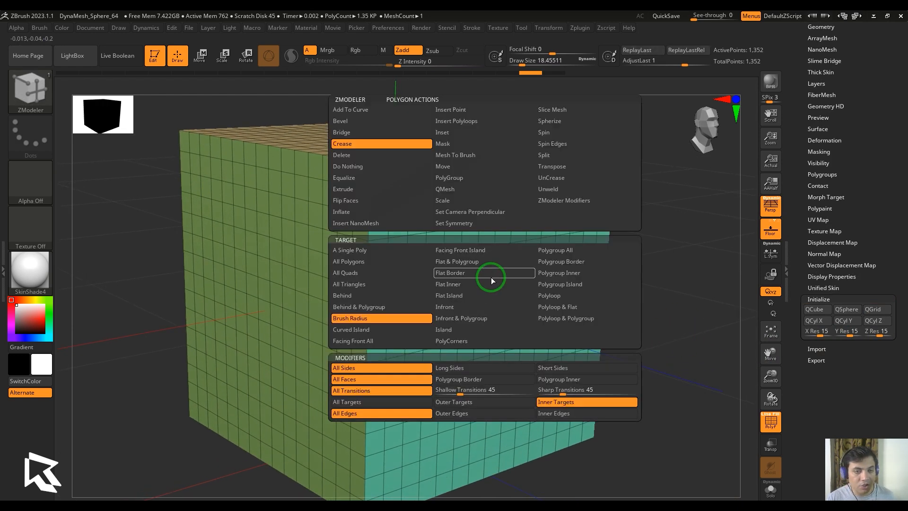
click(349, 323)
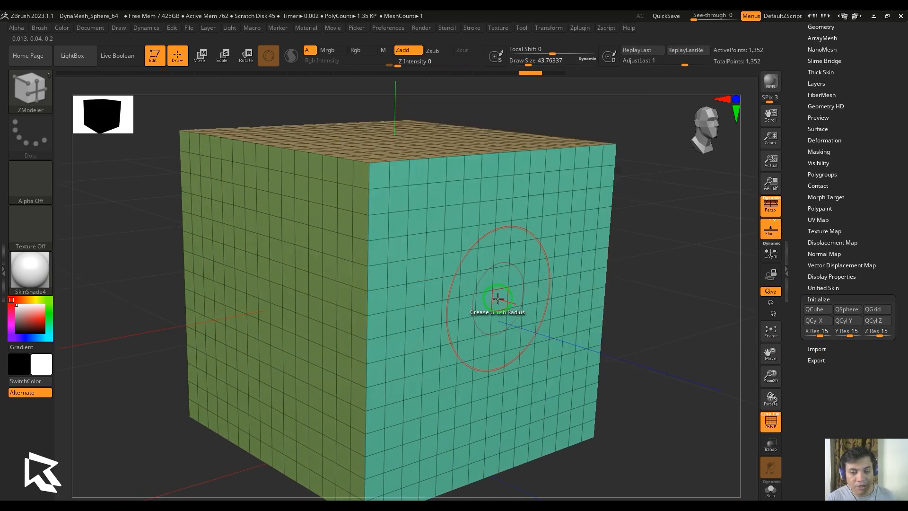
click(496, 300)
drag(624, 327, 647, 336)
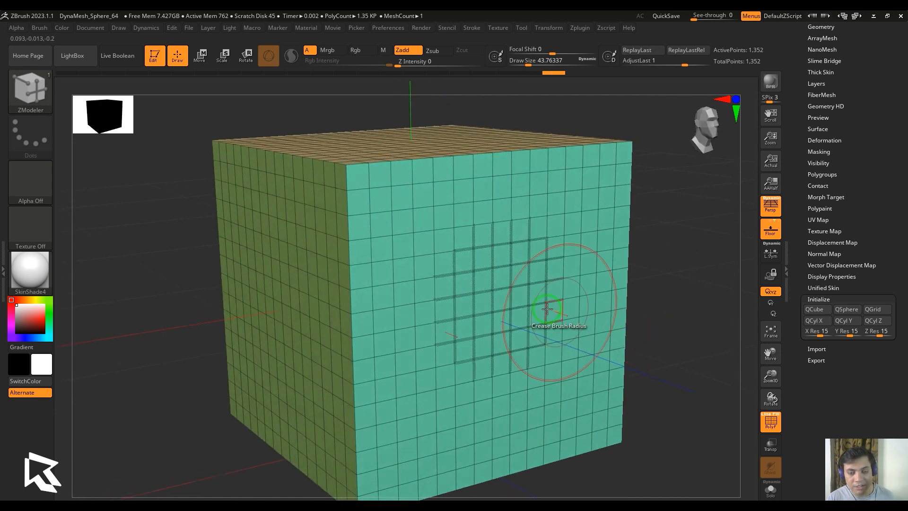
key(ctrl+z)
Set the Crease modifier to All Targets, crease a brush-radius patch in the middle of the teal side, and undo it
key(space)
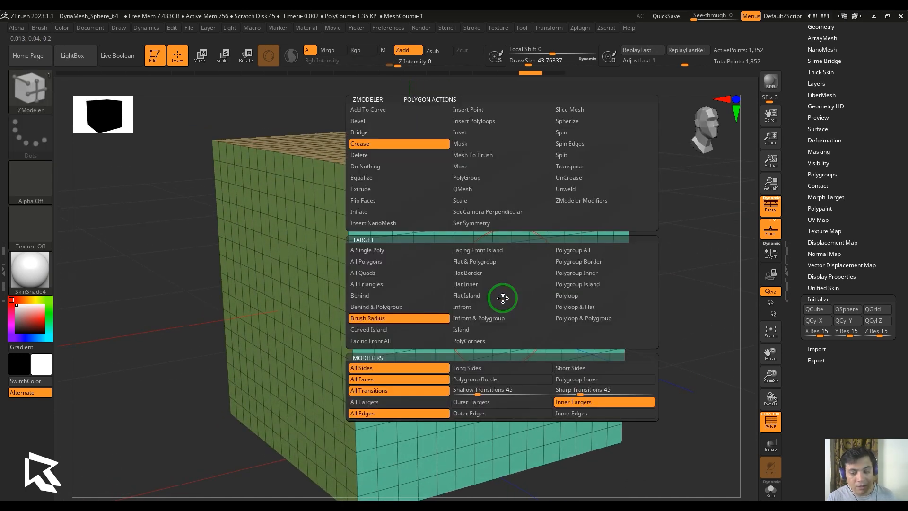
click(401, 401)
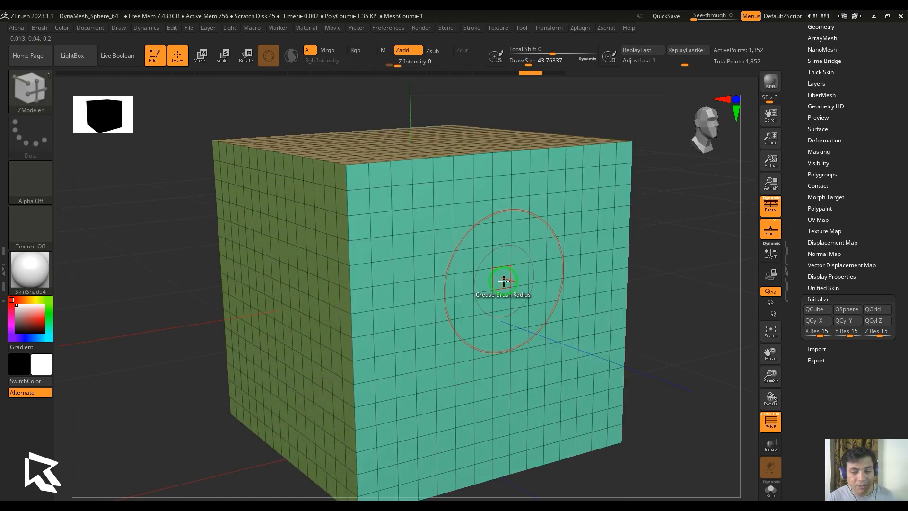
click(503, 283)
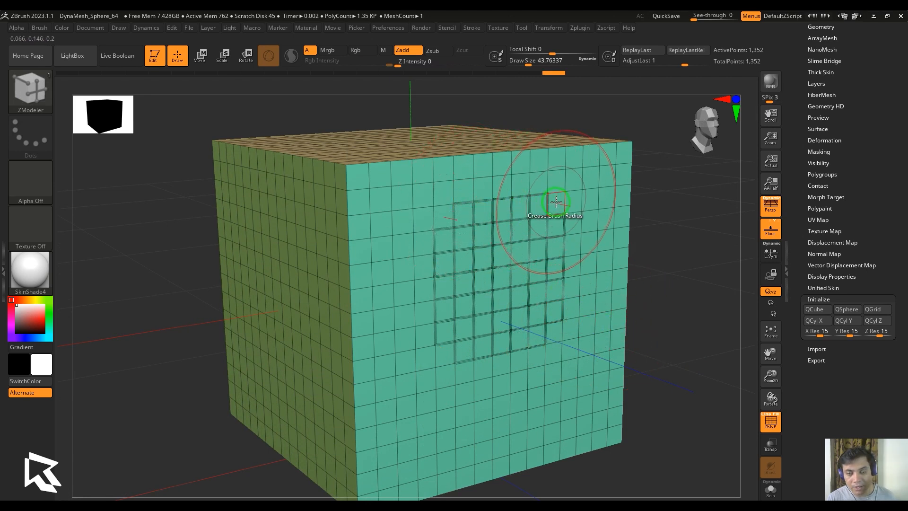
key(ctrl)
Set the Crease modifier to Outer Targets and crease a brush-radius patch in the middle of the teal side
key(space)
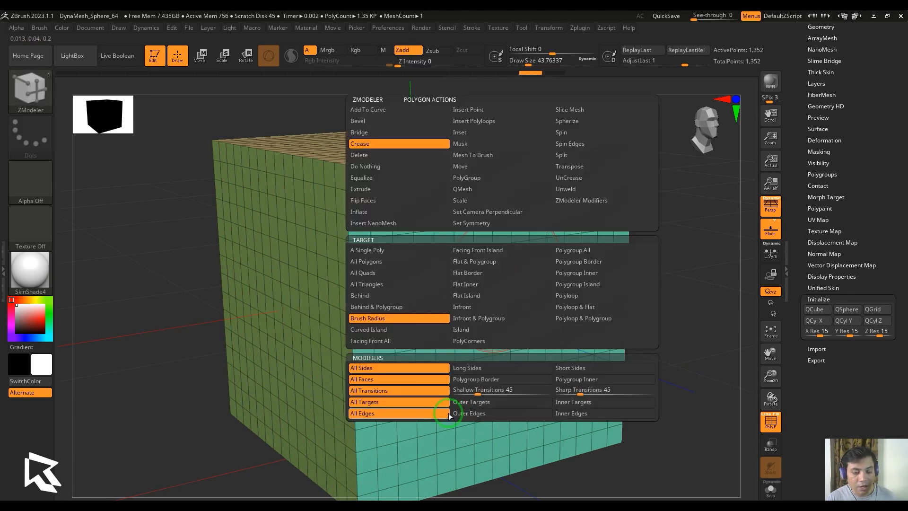
click(480, 402)
click(502, 283)
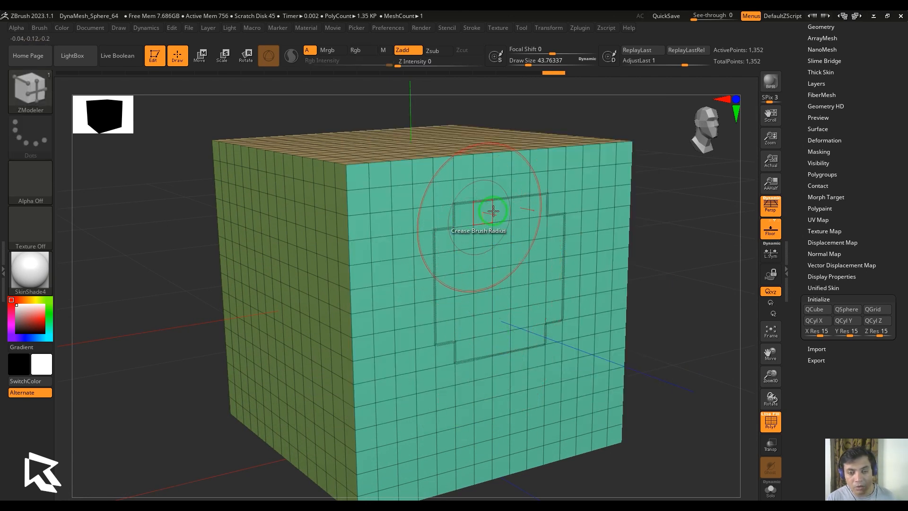
Compare All Targets with Outer Targets, crease another brush-radius outline on the teal side, and restore the modifier to All Targets
key(space)
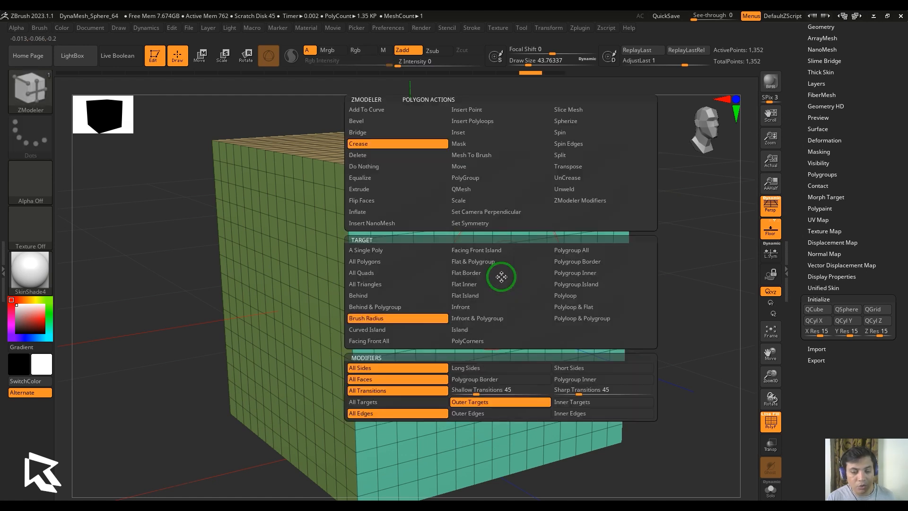
click(392, 402)
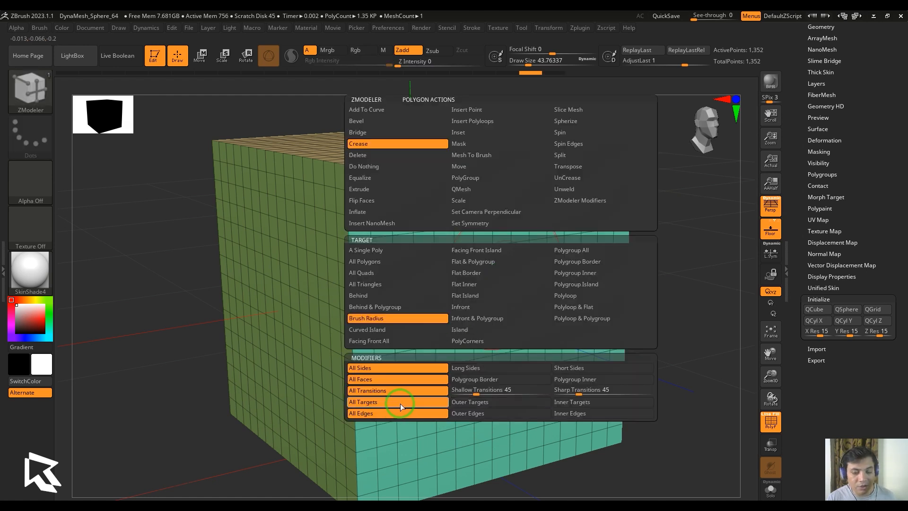
click(492, 403)
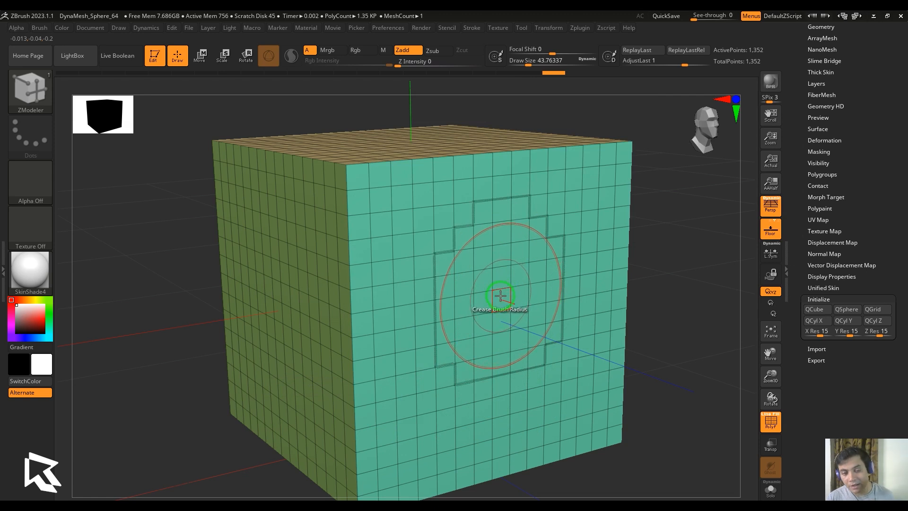
key(space)
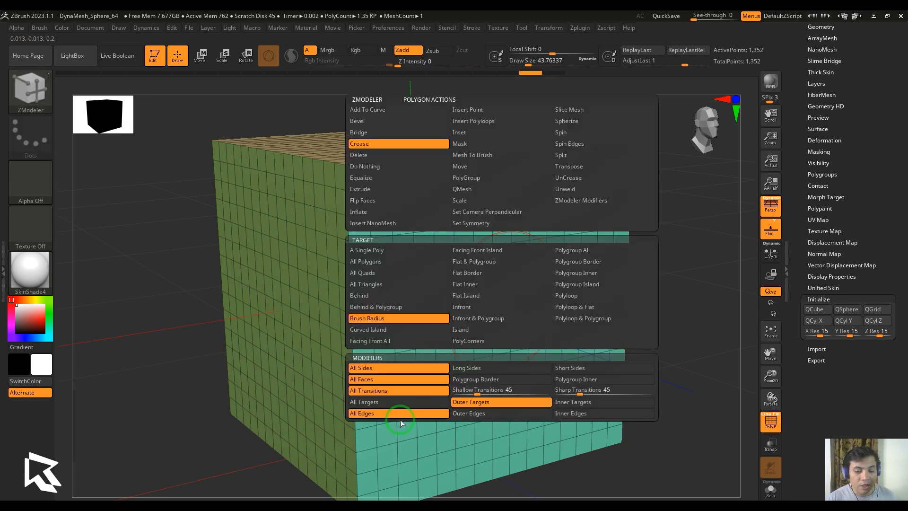
click(410, 401)
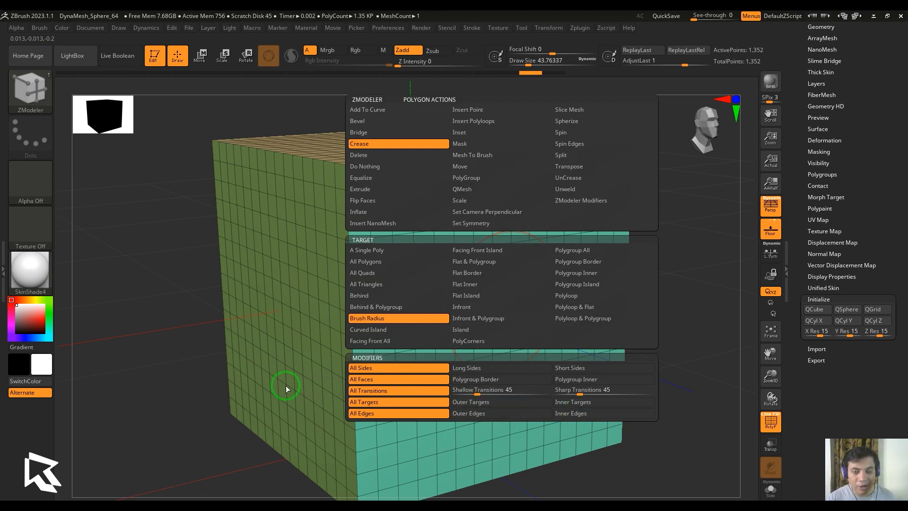
Switch the polygon action to Delete and remove one polygon near the middle of the teal side
key(space)
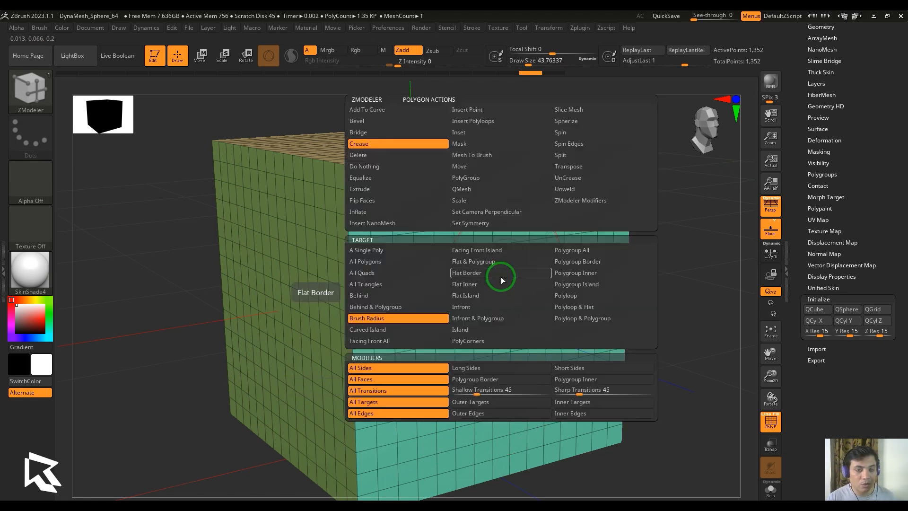
click(370, 156)
click(497, 304)
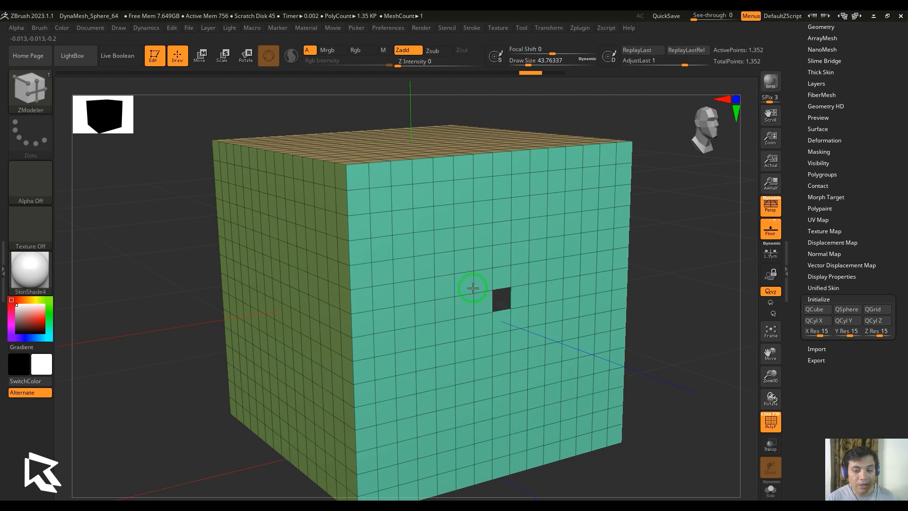
Delete the polygons around the existing hole on the teal side to form a rectangular opening five polygons wide and three high
click(466, 279)
click(482, 278)
click(500, 279)
click(519, 296)
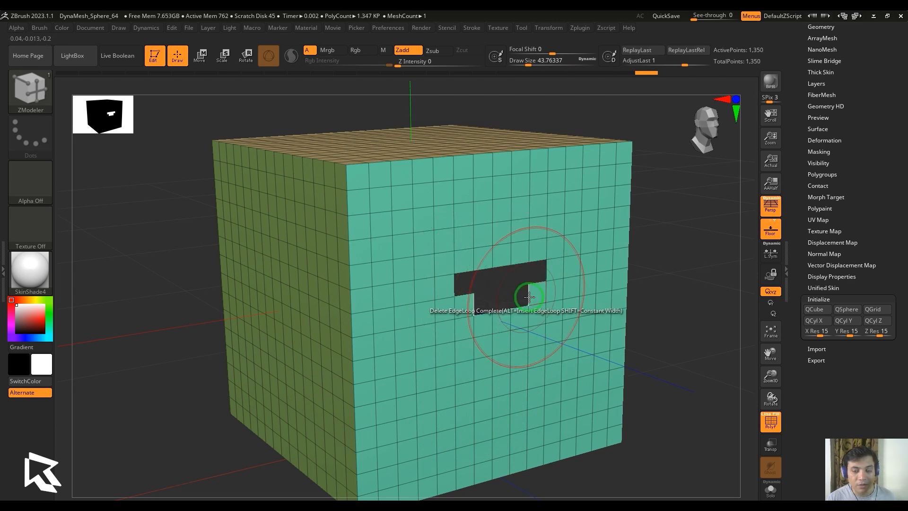
click(536, 295)
click(535, 314)
click(520, 317)
click(503, 322)
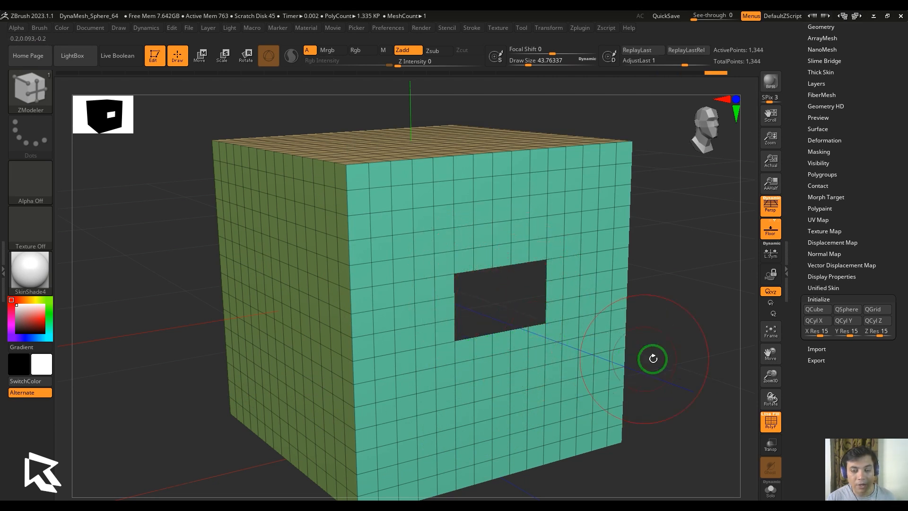
Switch the polygon action back to Crease with the Brush Radius target and the All Edges modifier
drag(653, 359, 667, 356)
key(space)
click(364, 320)
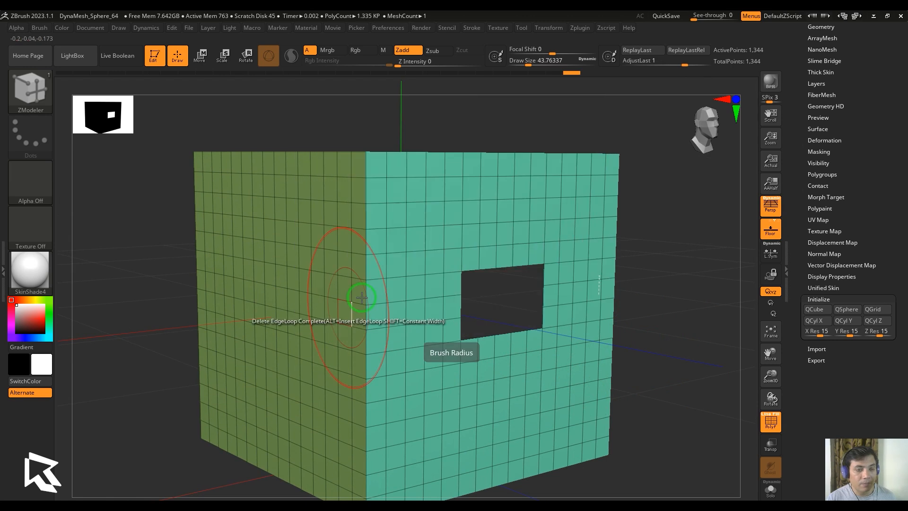
key(space)
click(291, 144)
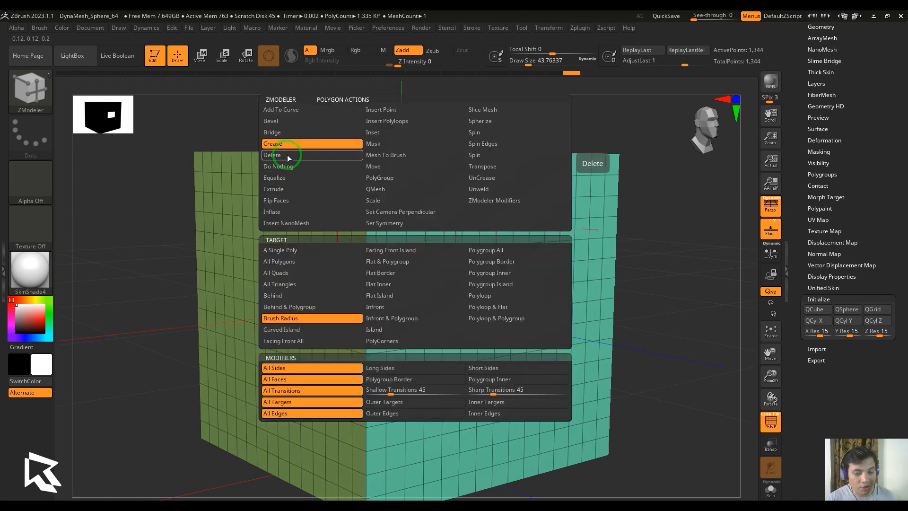
click(291, 413)
click(449, 259)
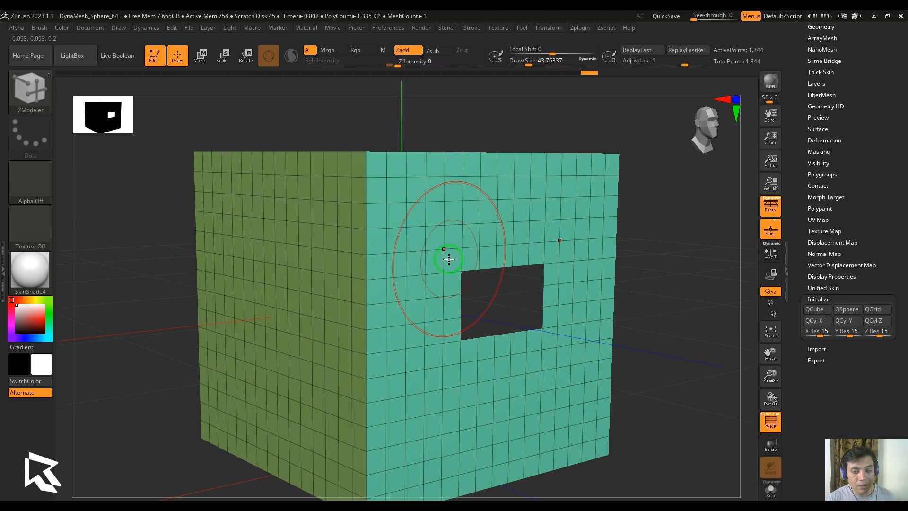
Set the Crease target to Polygroup Island, try it with All Edges on the teal side, and undo the crease
key(space)
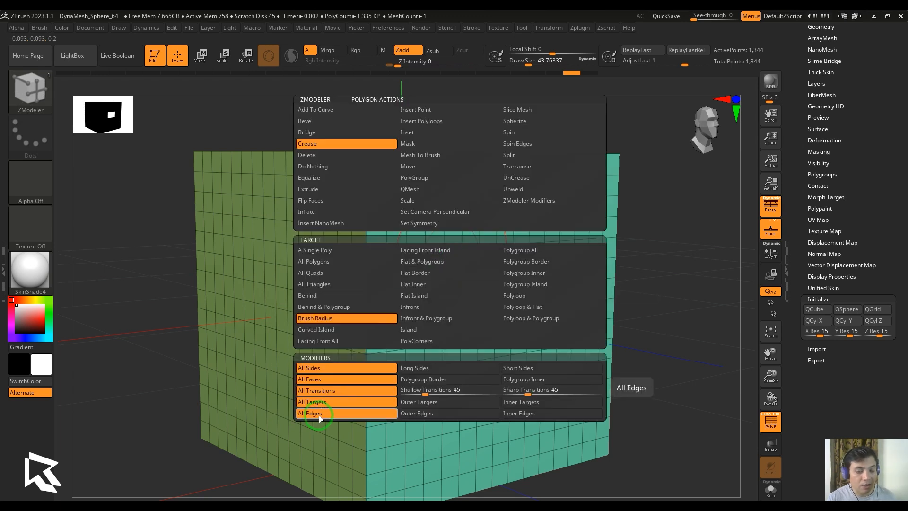
click(537, 285)
click(476, 253)
drag(690, 353, 690, 371)
key(ctrl+z)
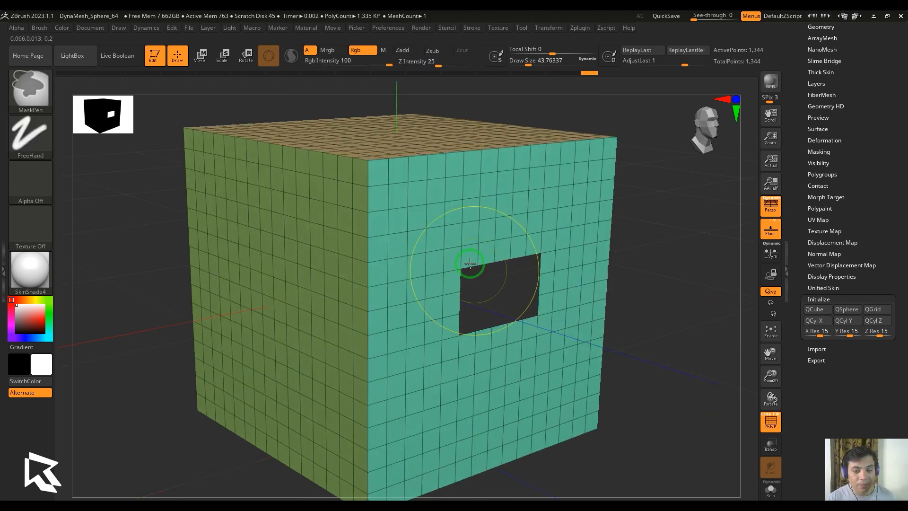
Set the Crease edge modifier to Outer Edges and examine the outline of the teal side and its rectangular opening
key(space)
click(454, 414)
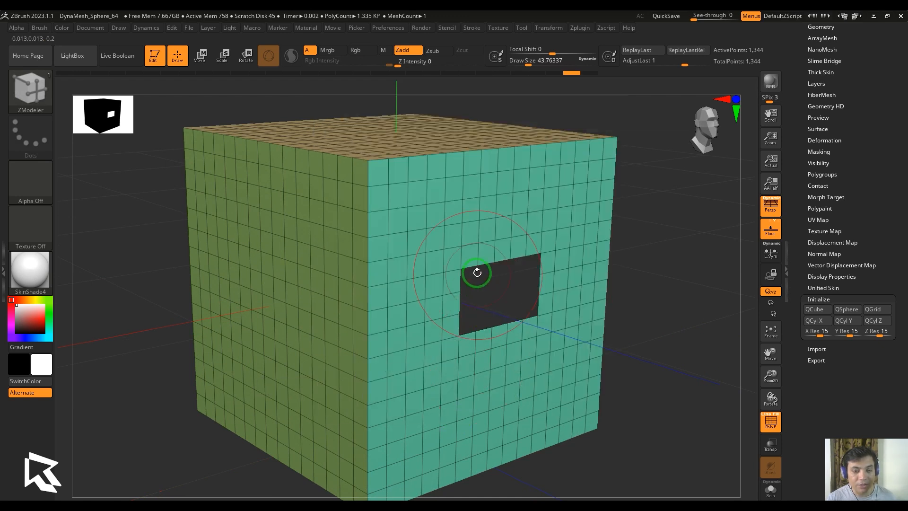
drag(653, 315, 614, 364)
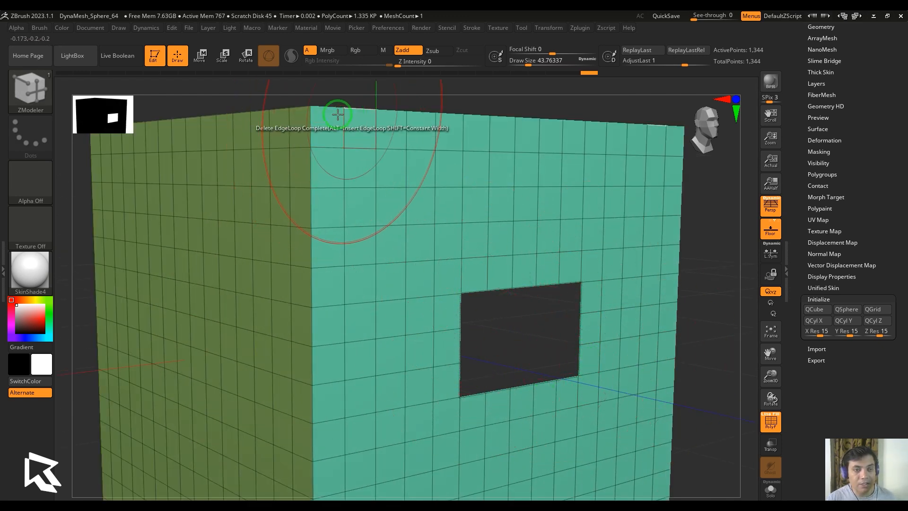
alt+drag(680, 331, 703, 343)
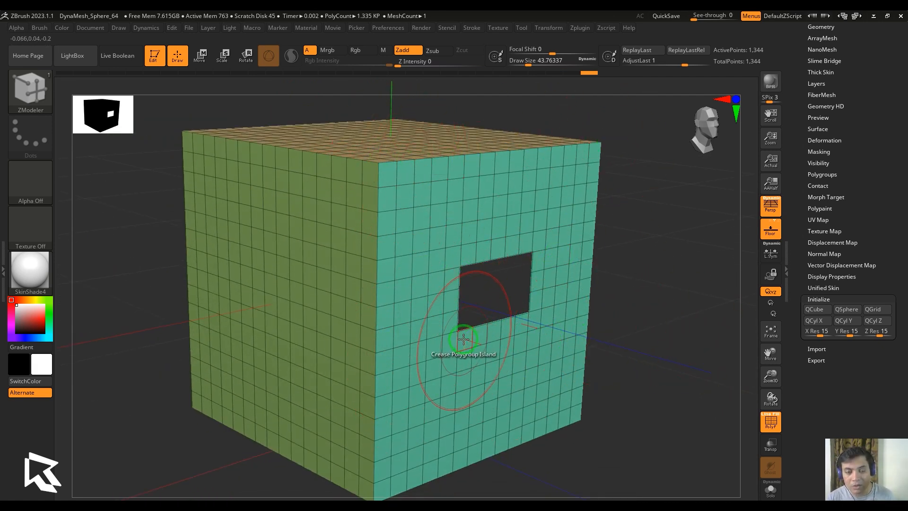
Set the Crease edge modifier to Inner Edges, crease the teal polygroup island, and undo the crease
key(space)
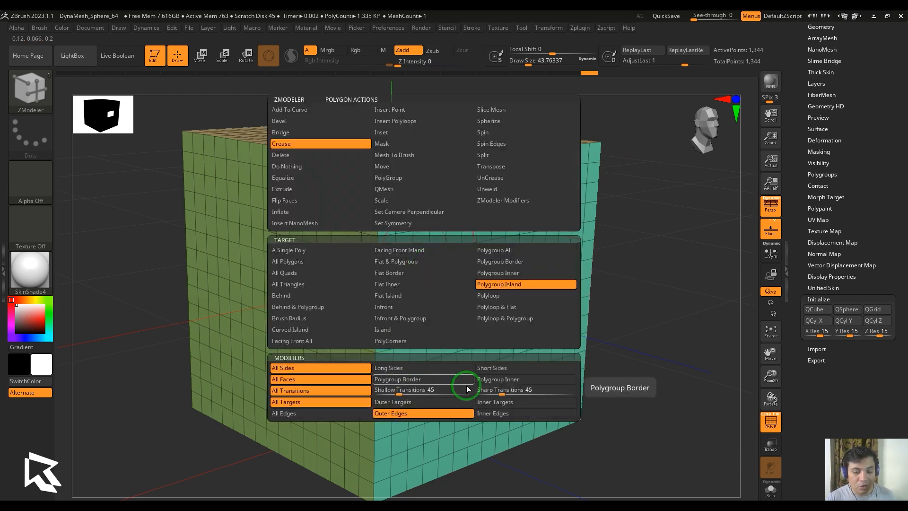
click(485, 413)
click(431, 248)
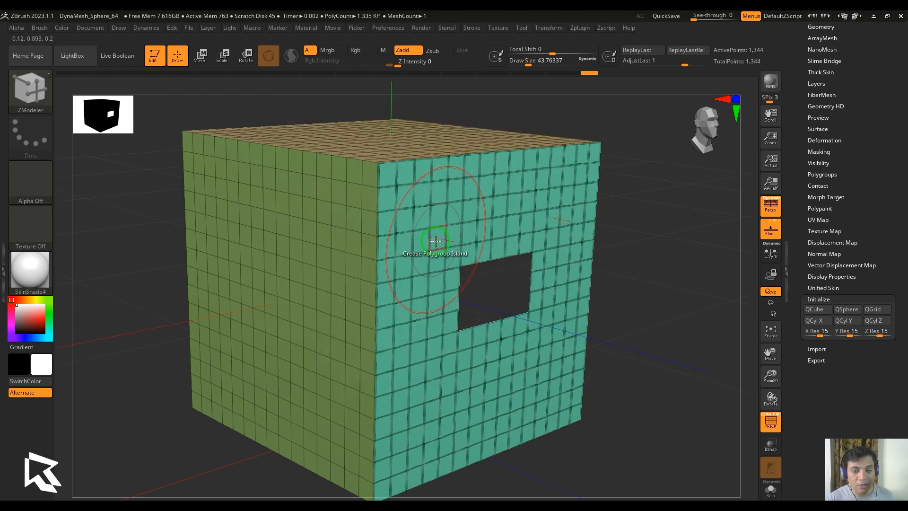
key(ctrl+z)
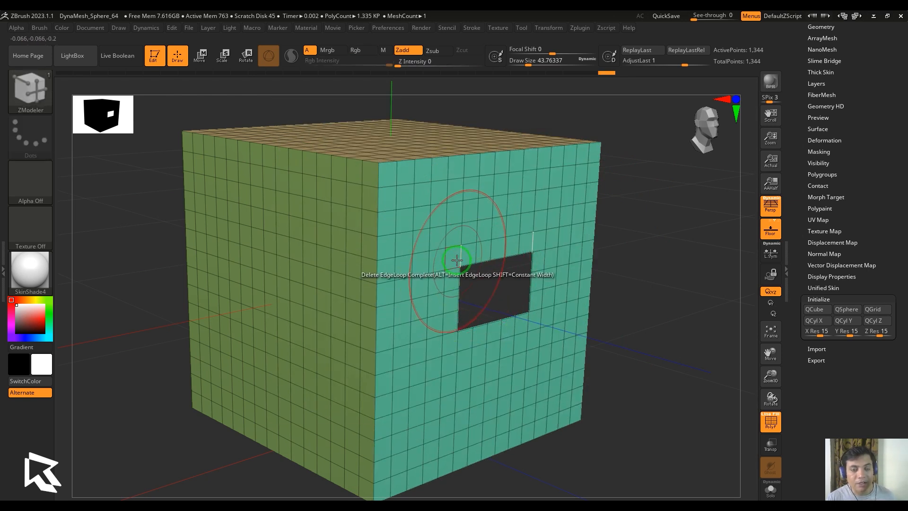
Restore the Crease edge modifier to All Edges
key(space)
click(344, 413)
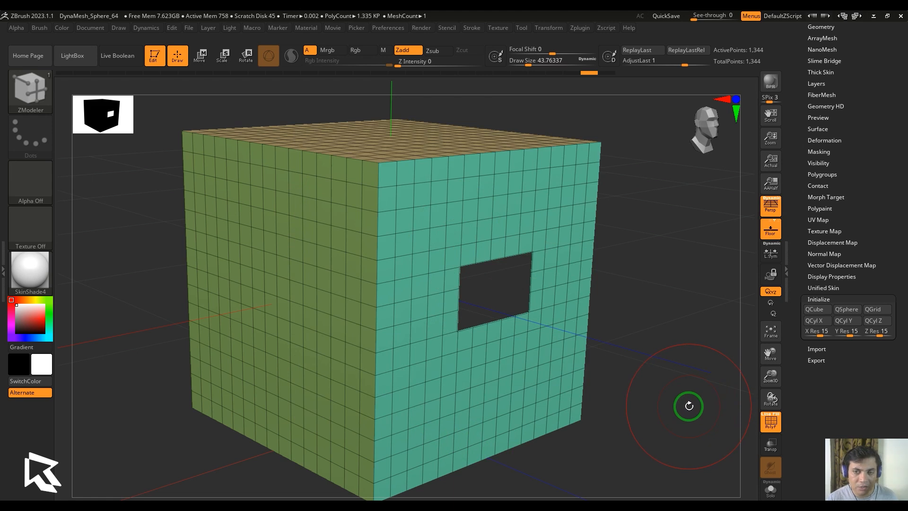
drag(689, 406, 677, 396)
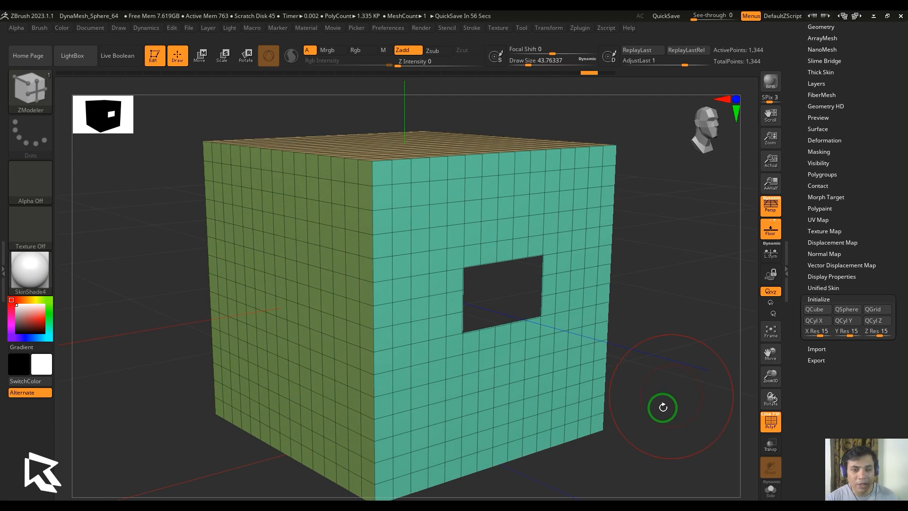
drag(685, 367, 638, 307)
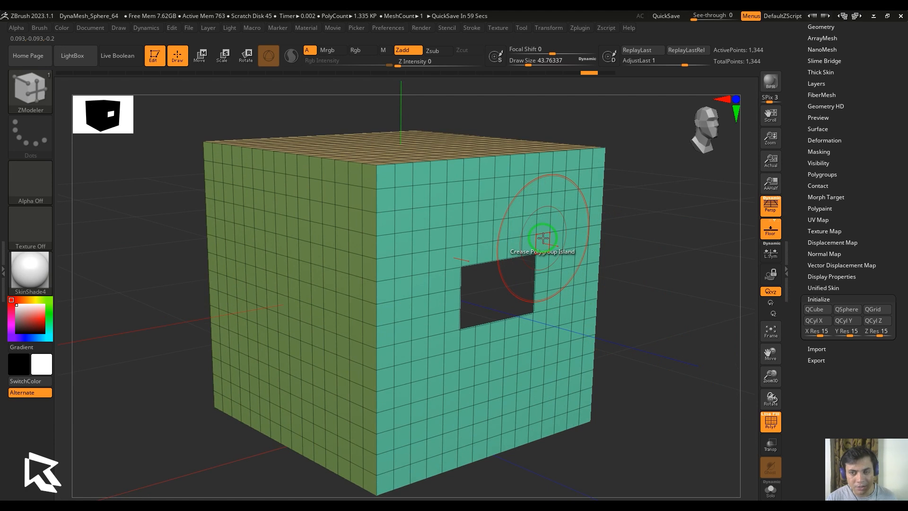
drag(691, 304, 688, 316)
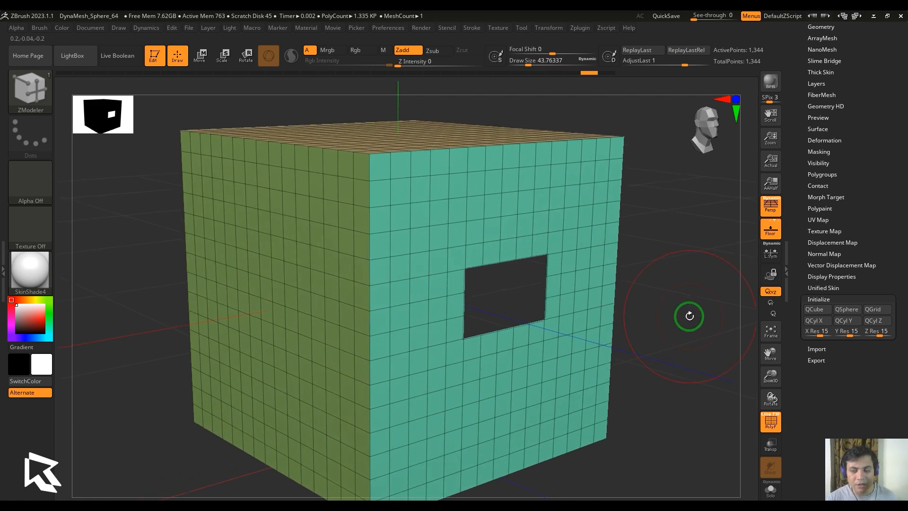